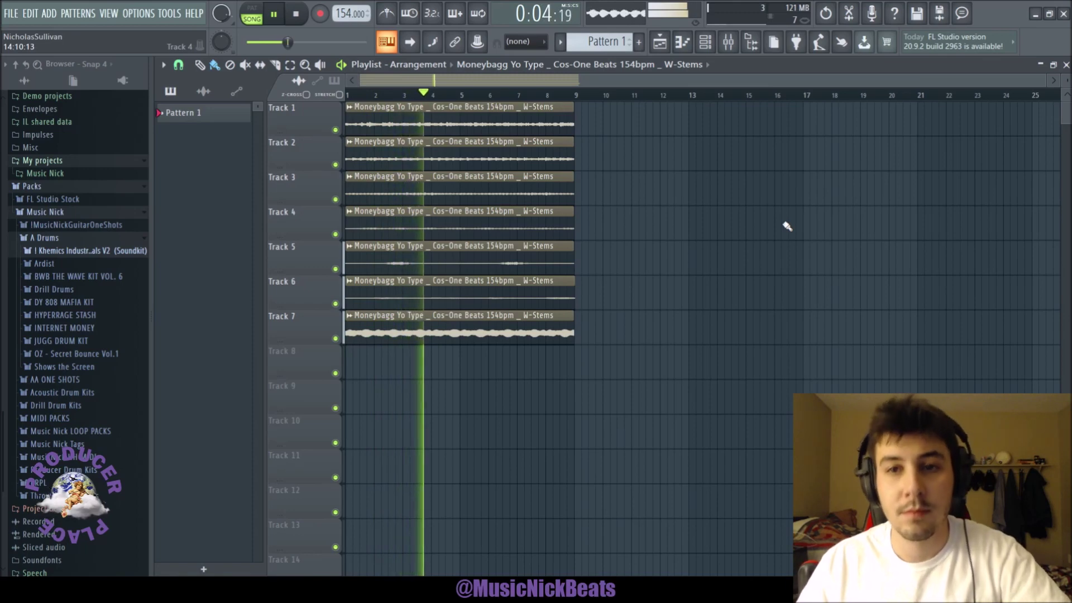
Move the Track 7 stem clip in the playlist so that it starts at bar 25.
{"action": "key", "text": "F6"}
{"action": "key", "text": "F9"}
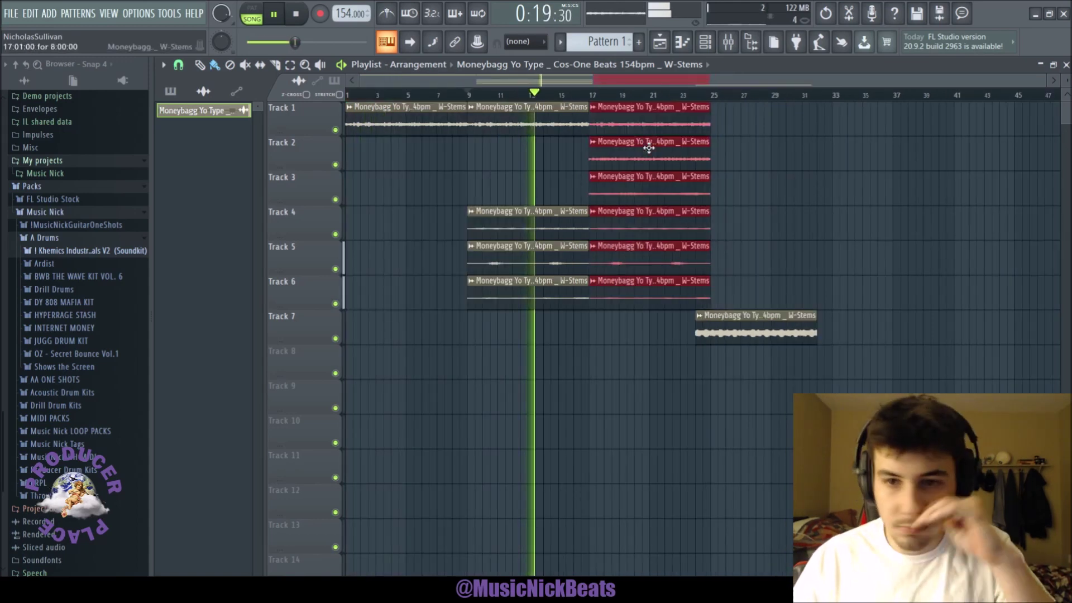
{"action": "left_click_drag", "start_coordinate": [738, 334], "coordinate": [745, 334]}
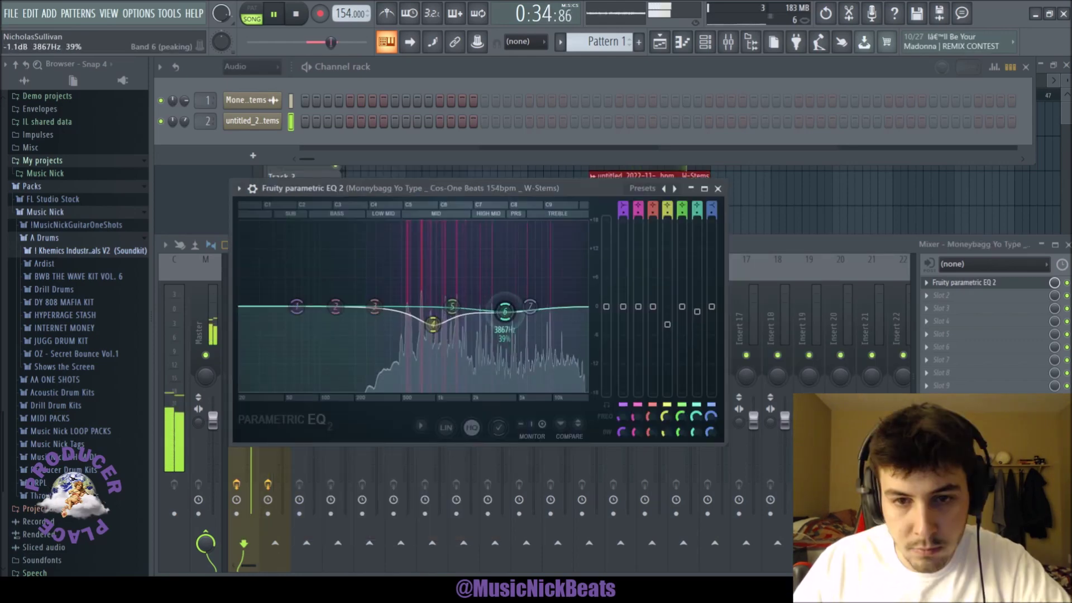
Shape the Moneybagg Yo stems in Parametric EQ 2 by readjusting bands 4 and 6 and shifting band 7 to a higher frequency.
{"action": "left_click_drag", "start_coordinate": [504, 311], "coordinate": [505, 310]}
{"action": "left_click_drag", "start_coordinate": [433, 325], "coordinate": [430, 320]}
{"action": "left_click_drag", "start_coordinate": [529, 306], "coordinate": [565, 309]}
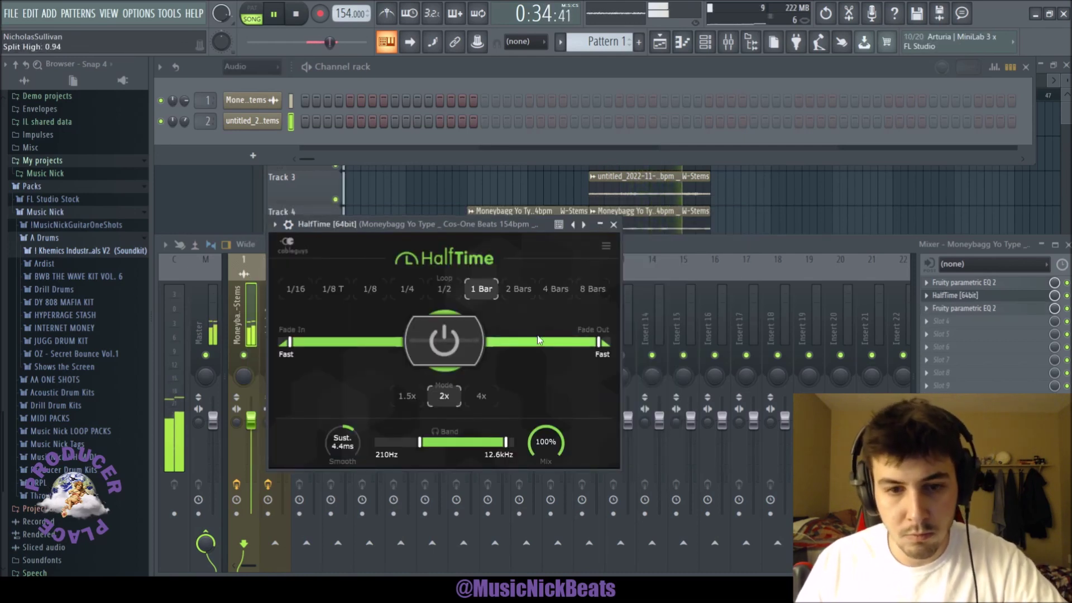
Close the HalfTime effect set to 1 Bar and 2x, and open the second HalfTime in effect slot 3.
{"action": "left_click", "coordinate": [613, 225]}
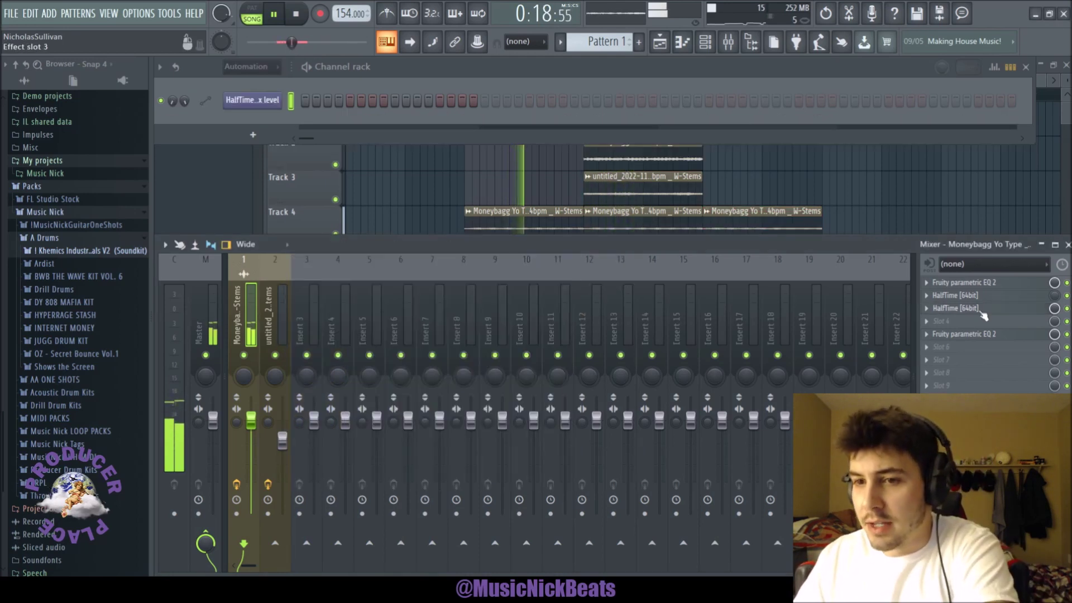
{"action": "left_click", "coordinate": [981, 310]}
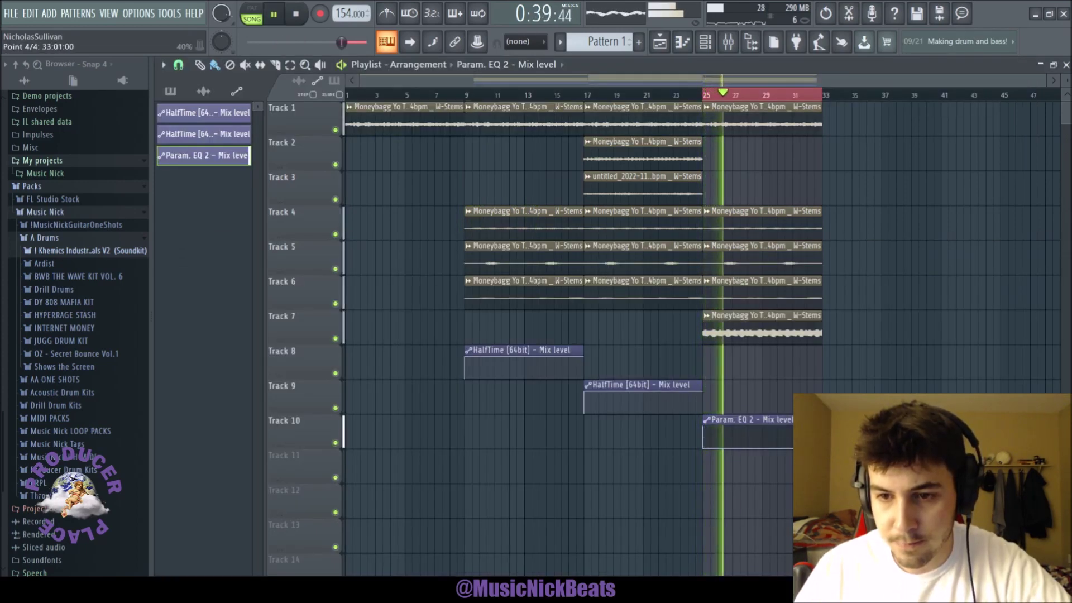
Open the slot 5 Parametric EQ 2 on the Track 7 stem's mixer insert and adjust it.
{"action": "left_click", "coordinate": [756, 318]}
{"action": "key", "text": "F6"}
{"action": "key", "text": "F9"}
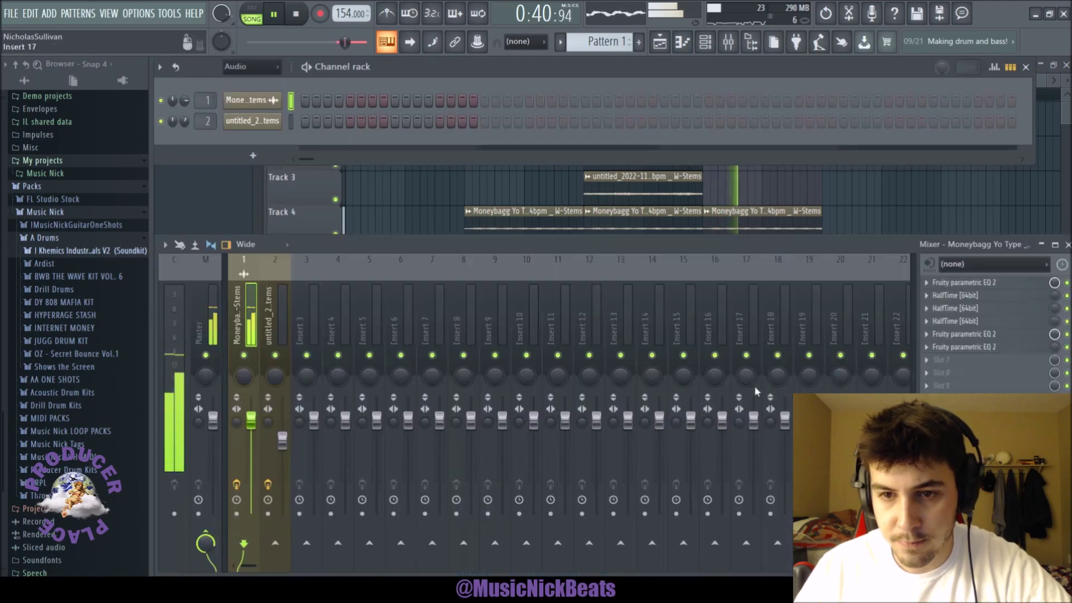
{"action": "left_click", "coordinate": [964, 335]}
{"action": "left_click_drag", "start_coordinate": [226, 239], "coordinate": [232, 263]}
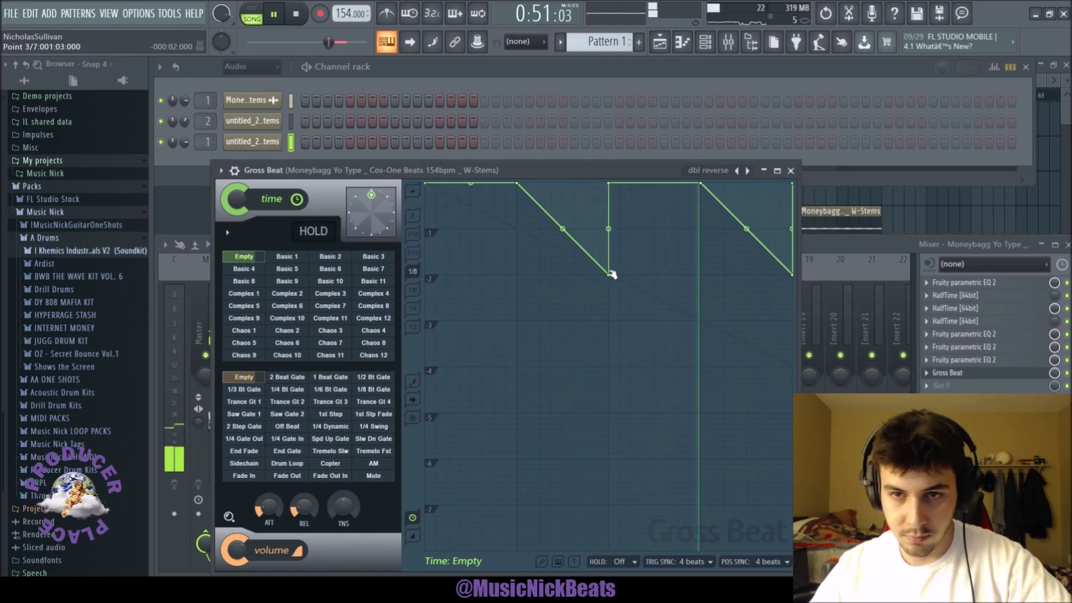
Raise the middle dip of Gross Beat's time envelope to the top line, close the plugin and pause playback.
{"action": "left_click_drag", "start_coordinate": [611, 274], "coordinate": [607, 139]}
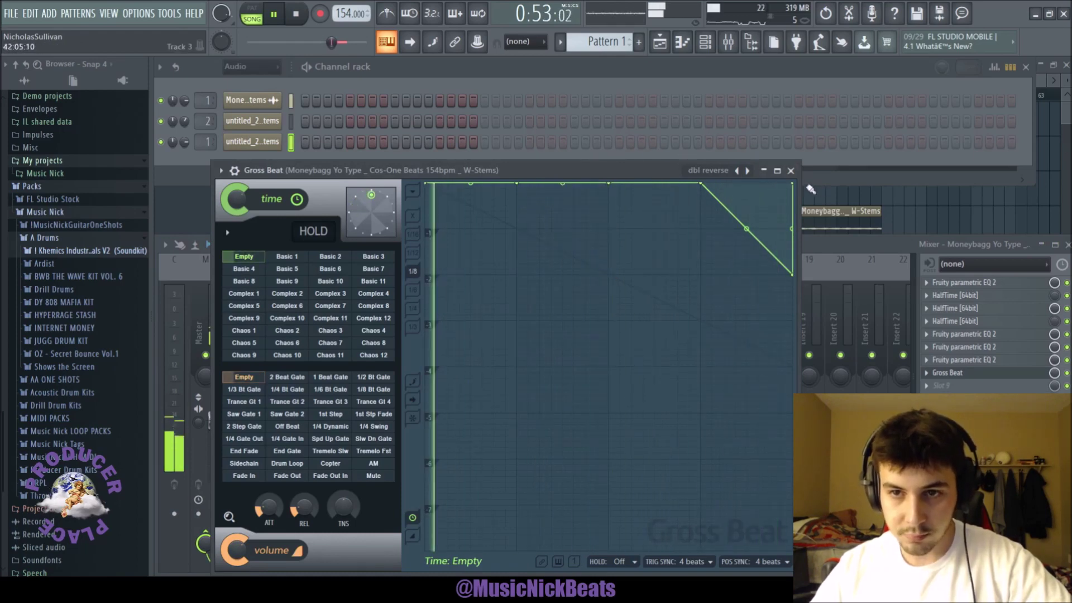
{"action": "left_click", "coordinate": [791, 170]}
{"action": "key", "text": "space"}
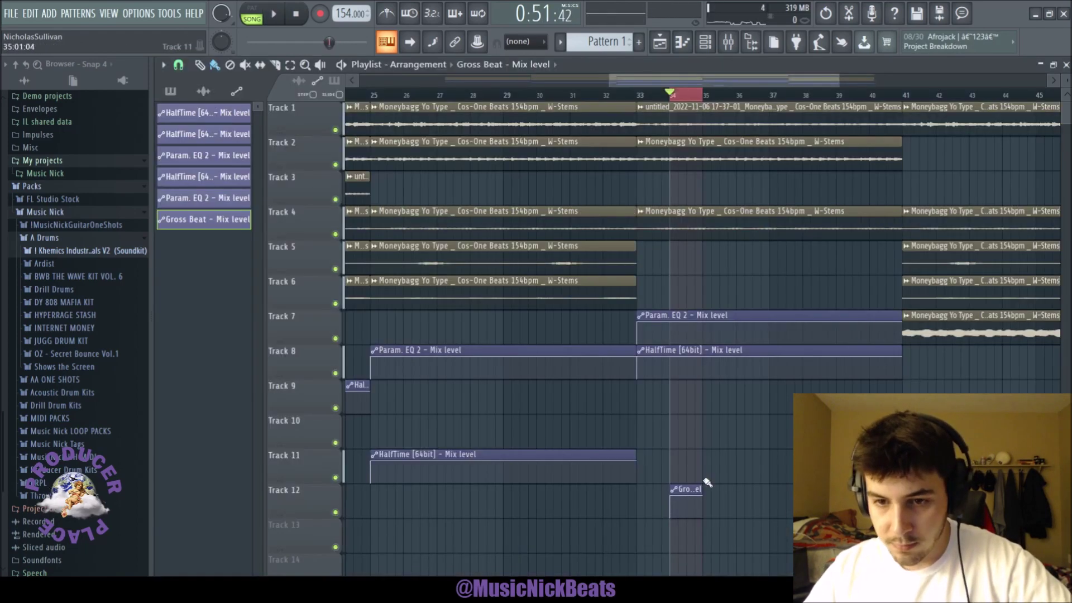
Play from bar 33 and copy the Track 12 Gross Beat automation clip to bars 36, 38 and 40.
{"action": "scroll", "coordinate": [710, 543], "scroll_direction": "down", "scroll_amount": 4}
{"action": "key", "text": "space"}
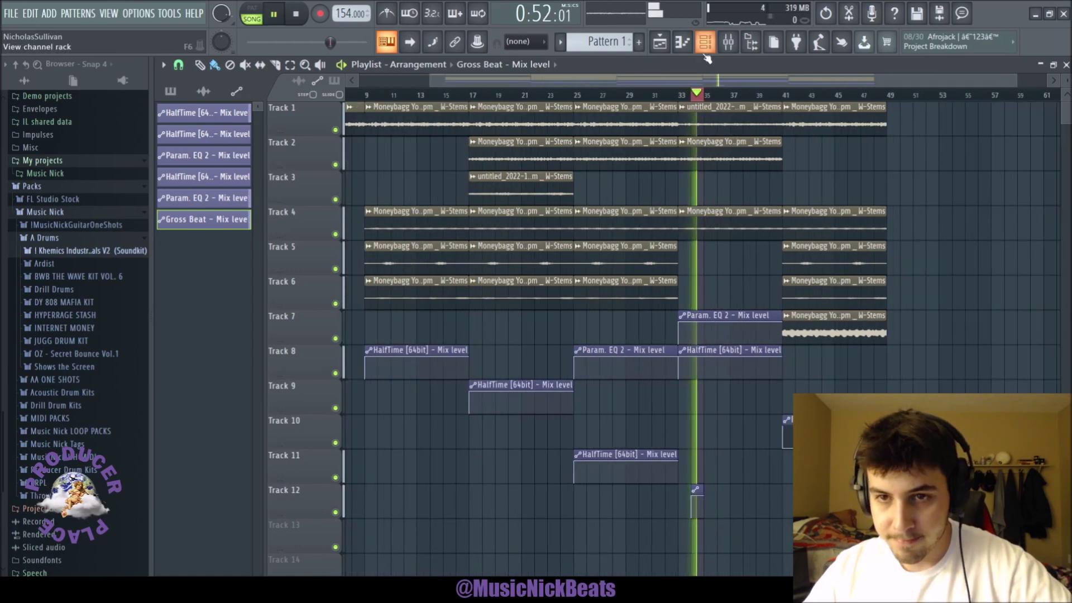
{"action": "left_click", "coordinate": [683, 94]}
{"action": "left_click", "coordinate": [696, 494]}
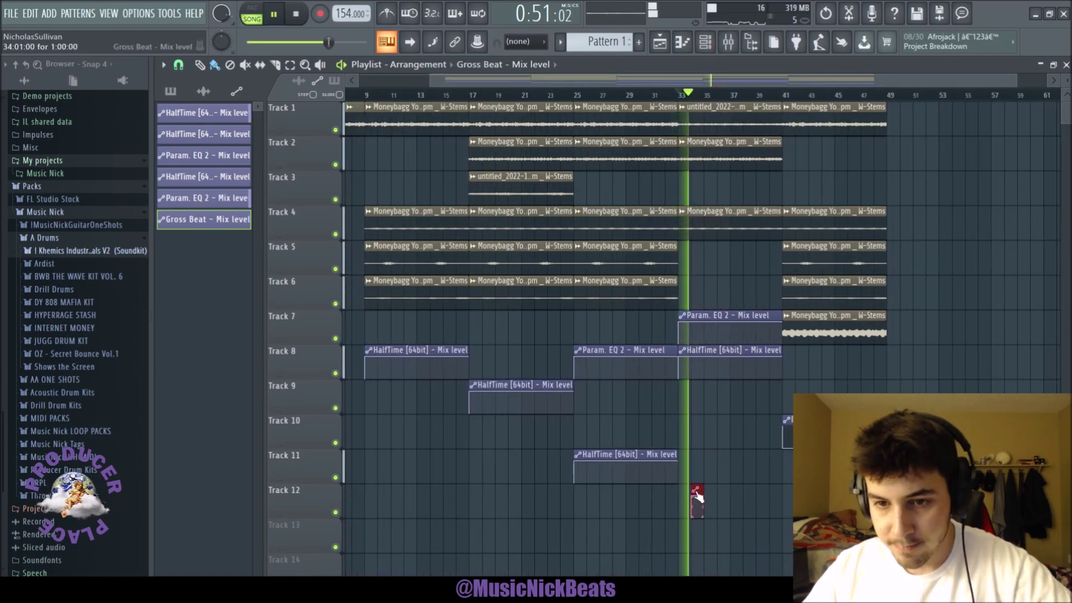
{"action": "scroll", "coordinate": [696, 494], "scroll_direction": "up", "scroll_amount": 4}
{"action": "left_click_drag", "start_coordinate": [647, 498], "coordinate": [850, 496]}
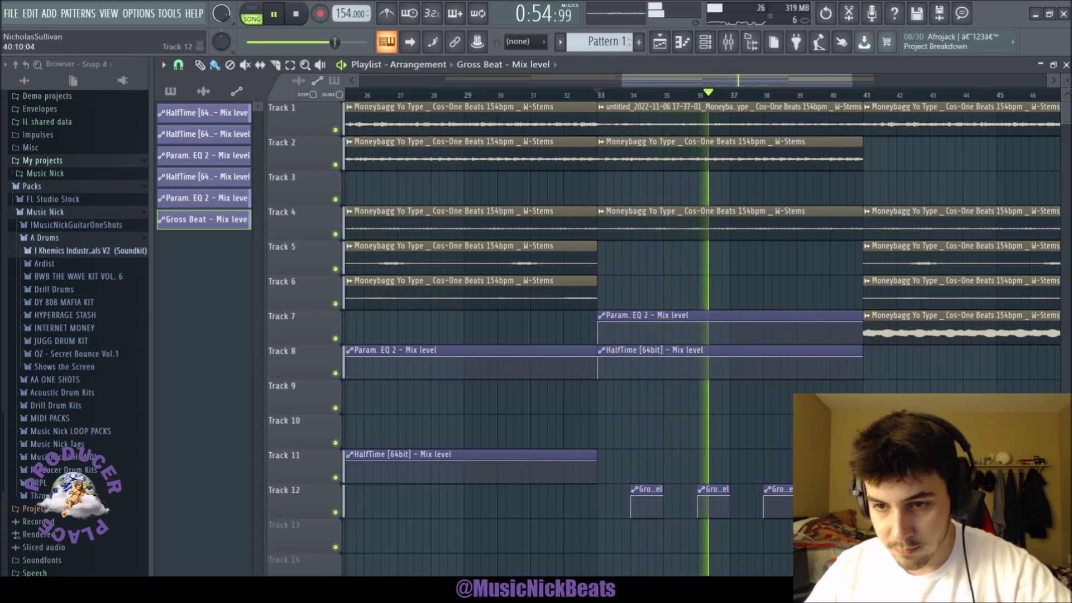
{"action": "scroll", "coordinate": [762, 447], "scroll_direction": "down", "scroll_amount": 4}
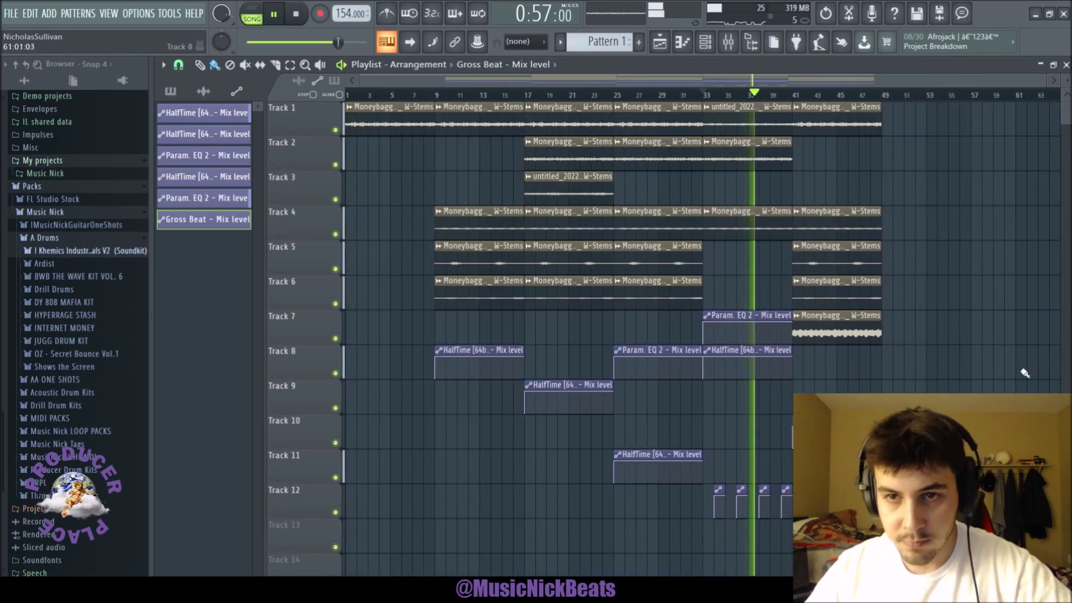
Replay the section around bar 39 and add another Gross Beat automation clip there on Track 12.
{"action": "scroll", "coordinate": [938, 303], "scroll_direction": "up", "scroll_amount": 3}
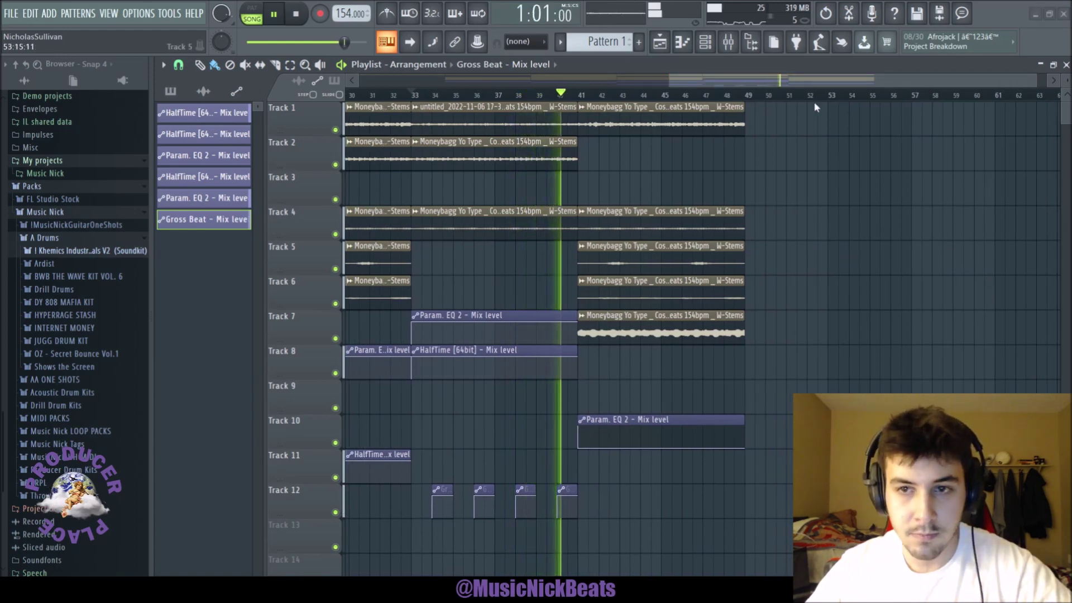
{"action": "left_click", "coordinate": [538, 98]}
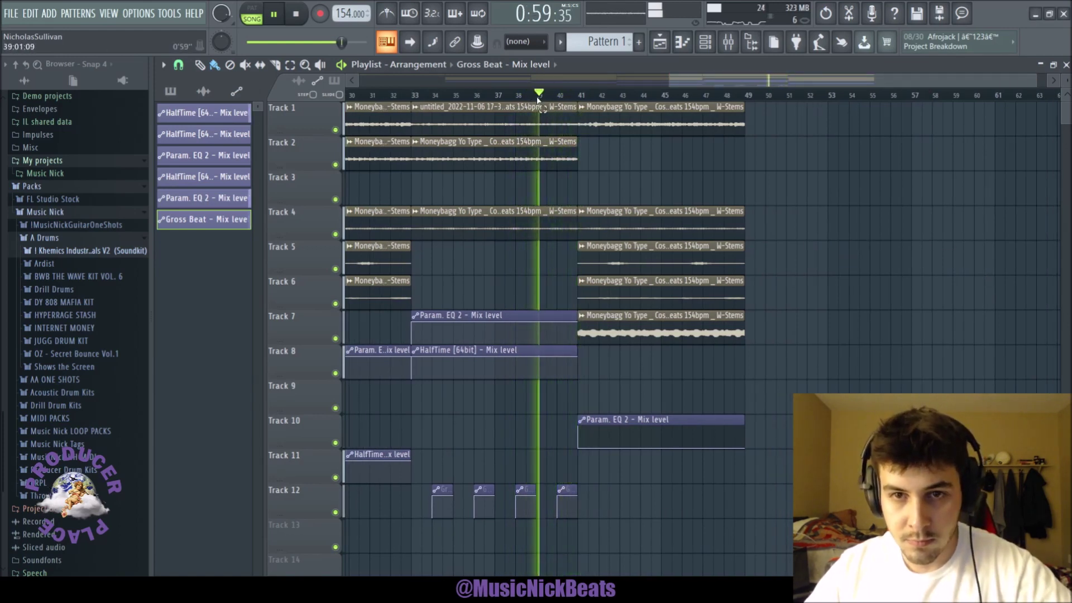
{"action": "scroll", "coordinate": [539, 103], "scroll_direction": "up", "scroll_amount": 2}
{"action": "key", "text": "space"}
{"action": "key", "text": "space"}
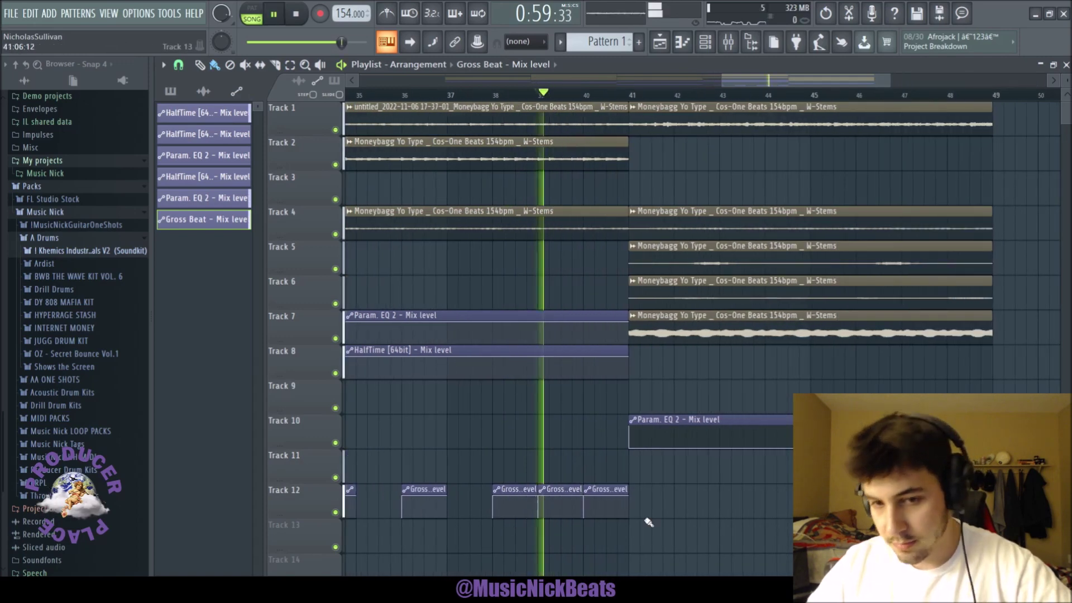
{"action": "scroll", "coordinate": [637, 446], "scroll_direction": "down", "scroll_amount": 2}
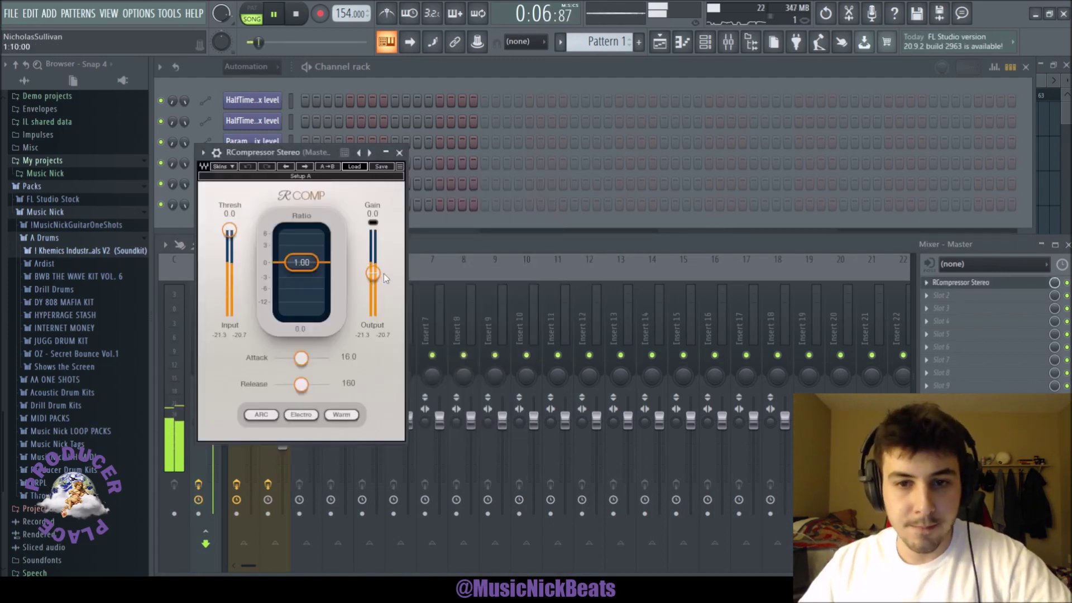
Add Ghz Midside Matrix 3 after RCompressor on the master with a side gain of 2.0 dB, closing both plugins.
{"action": "left_click", "coordinate": [399, 153]}
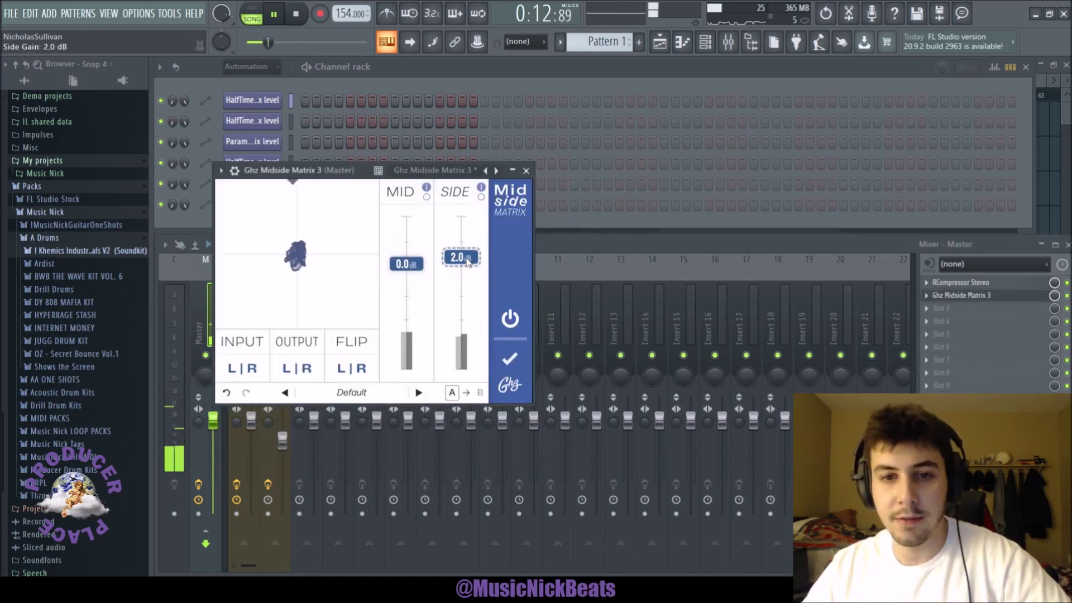
{"action": "left_click", "coordinate": [526, 170]}
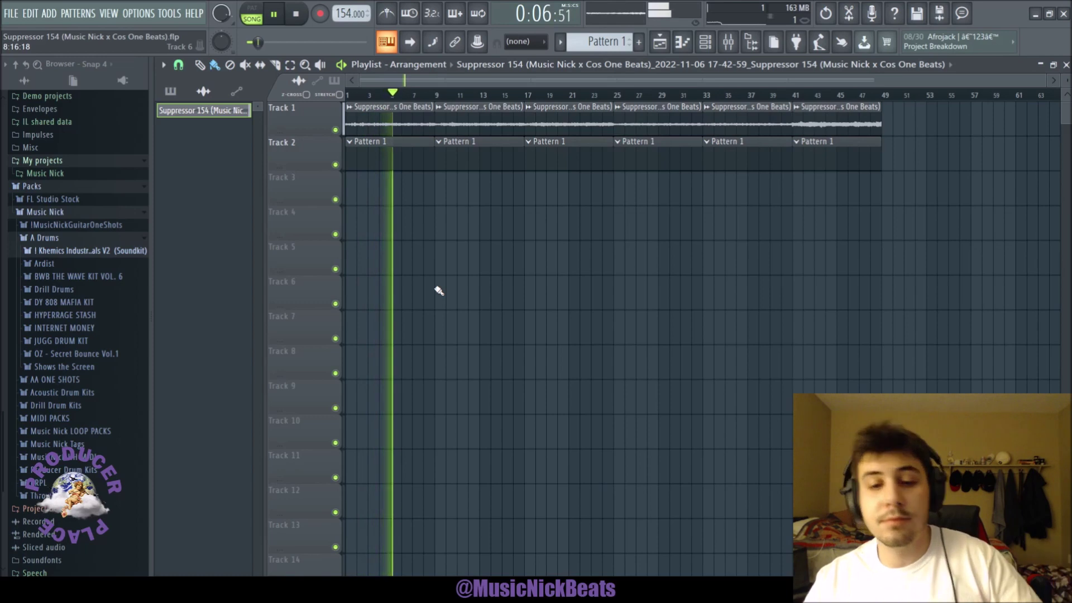
Load the Ghost Clap sample from the Khemics drum kit's Claps folder as a new channel in the channel rack.
{"action": "left_click", "coordinate": [58, 251]}
{"action": "left_click", "coordinate": [59, 267]}
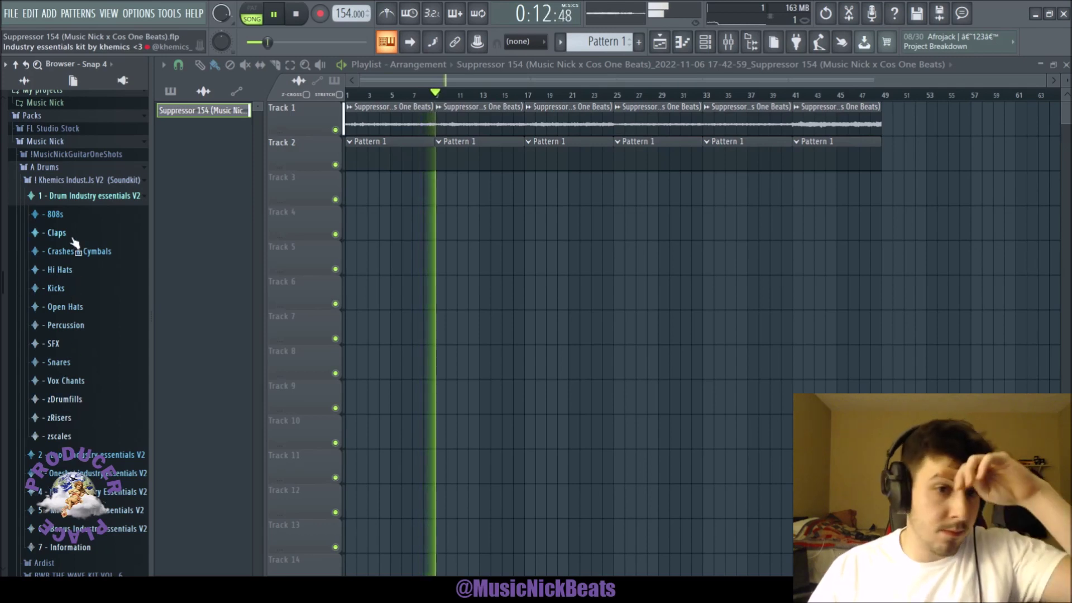
{"action": "left_click", "coordinate": [56, 230]}
{"action": "left_click", "coordinate": [70, 288]}
{"action": "key", "text": "F6"}
{"action": "left_click_drag", "start_coordinate": [71, 290], "coordinate": [263, 122]}
{"action": "key", "text": "space"}
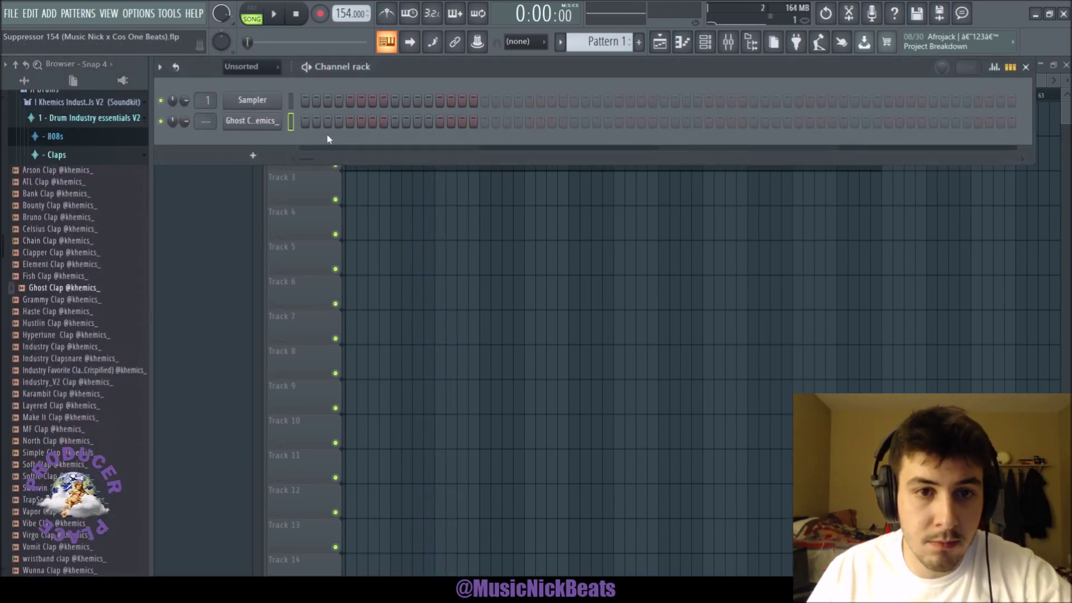
Place Ghost Clap hits on steps 9 and 15 and lower the velocity of the second hit.
{"action": "left_click", "coordinate": [462, 121]}
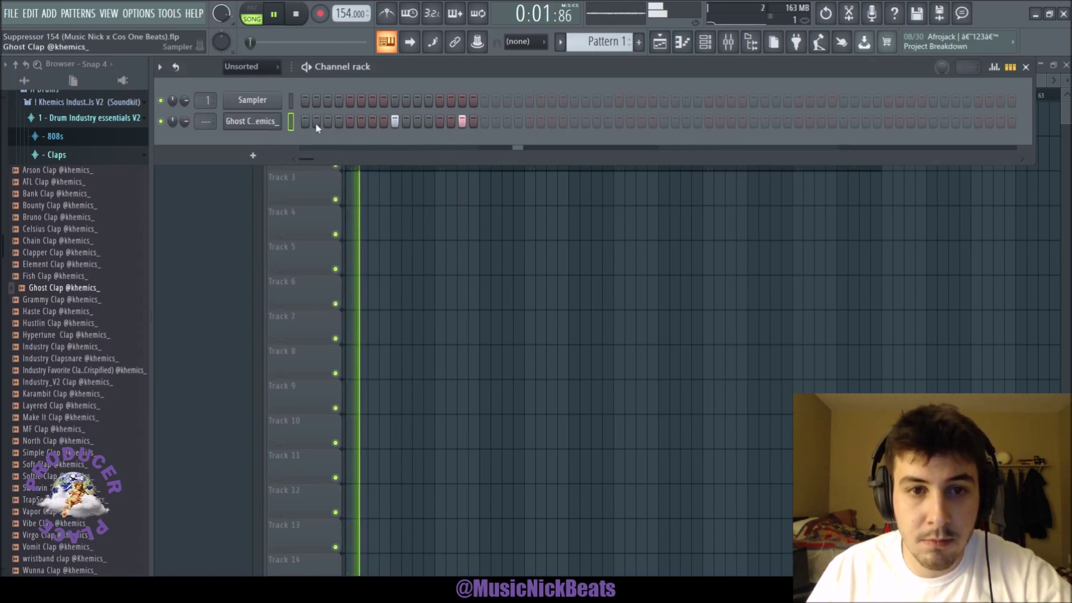
{"action": "key", "text": "F7"}
{"action": "left_click", "coordinate": [395, 500]}
{"action": "scroll", "coordinate": [414, 252], "scroll_direction": "down", "scroll_amount": 2}
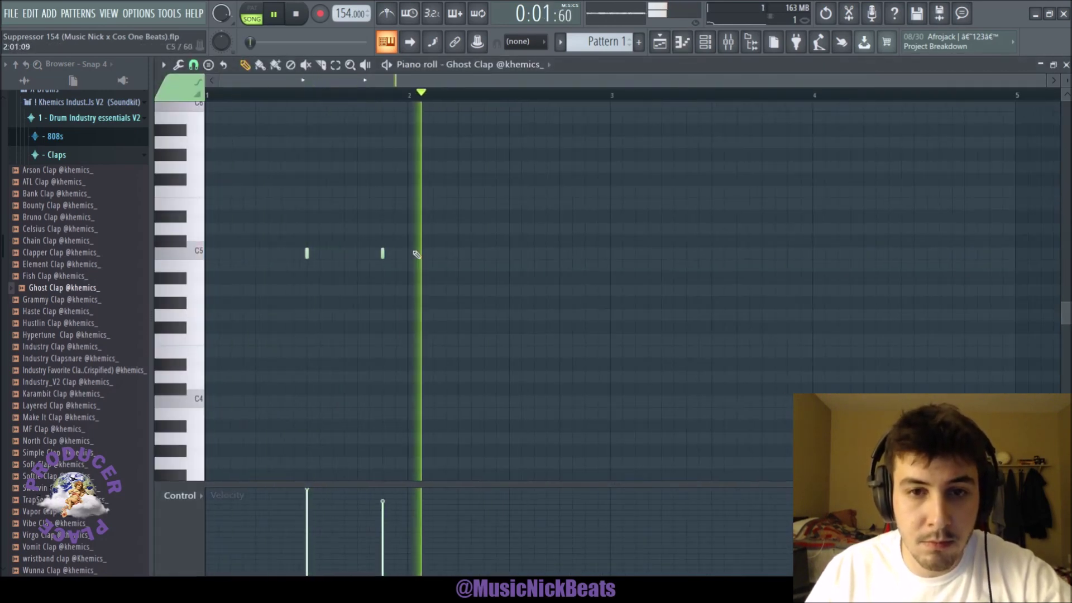
Duplicate the clap bar, delete the second hit in bar 2, and repeat the two-bar phrase through the pattern.
{"action": "key", "text": "space"}
{"action": "key", "text": "space"}
{"action": "key", "text": "ctrl+b"}
{"action": "left_click_drag", "start_coordinate": [380, 97], "coordinate": [466, 96]}
{"action": "right_click", "coordinate": [472, 253]}
{"action": "key", "text": "ctrl+b"}
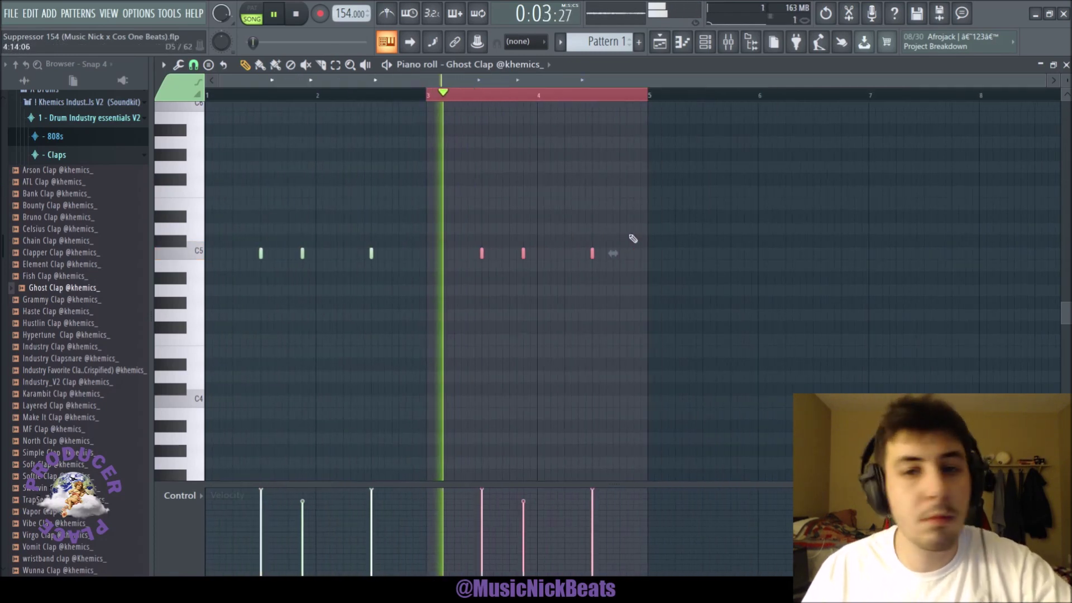
{"action": "key", "text": "ctrl+b"}
{"action": "key", "text": "ctrl+b"}
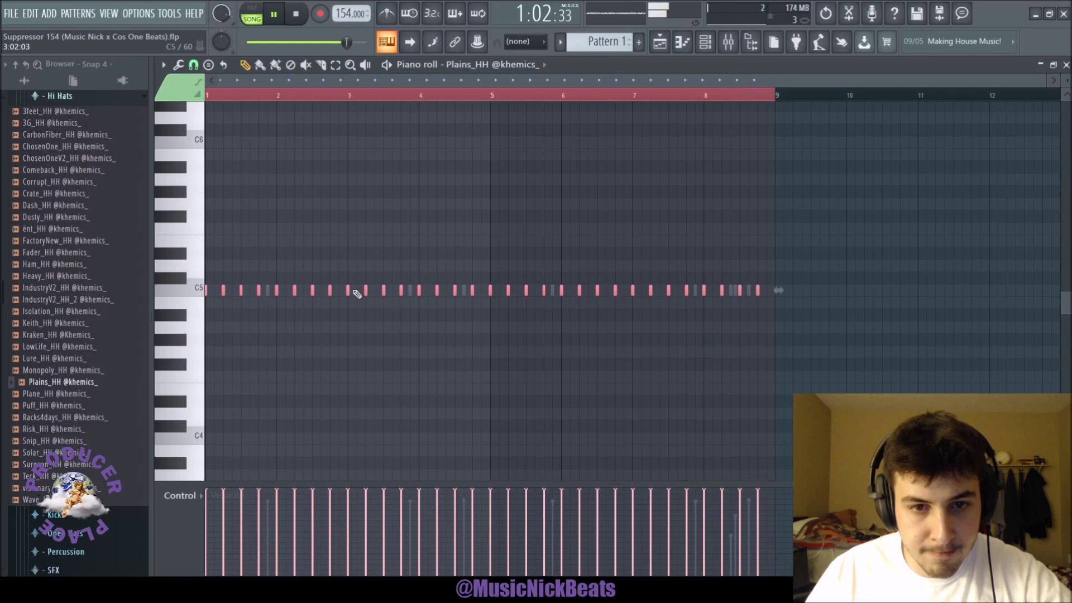
Copy the selected Plains hi-hat notes an eighth note later and apply Quick Legato to all notes.
{"action": "left_click_drag", "start_coordinate": [348, 291], "coordinate": [357, 290]}
{"action": "scroll", "coordinate": [357, 291], "scroll_direction": "down", "scroll_amount": 3}
{"action": "key", "text": "ctrl+a"}
{"action": "key", "text": "ctrl+l"}
Return to the channel rack and mixer and lower the volume of insert 5 for the Plains hi-hat.
{"action": "key", "text": "F6"}
{"action": "key", "text": "F7"}
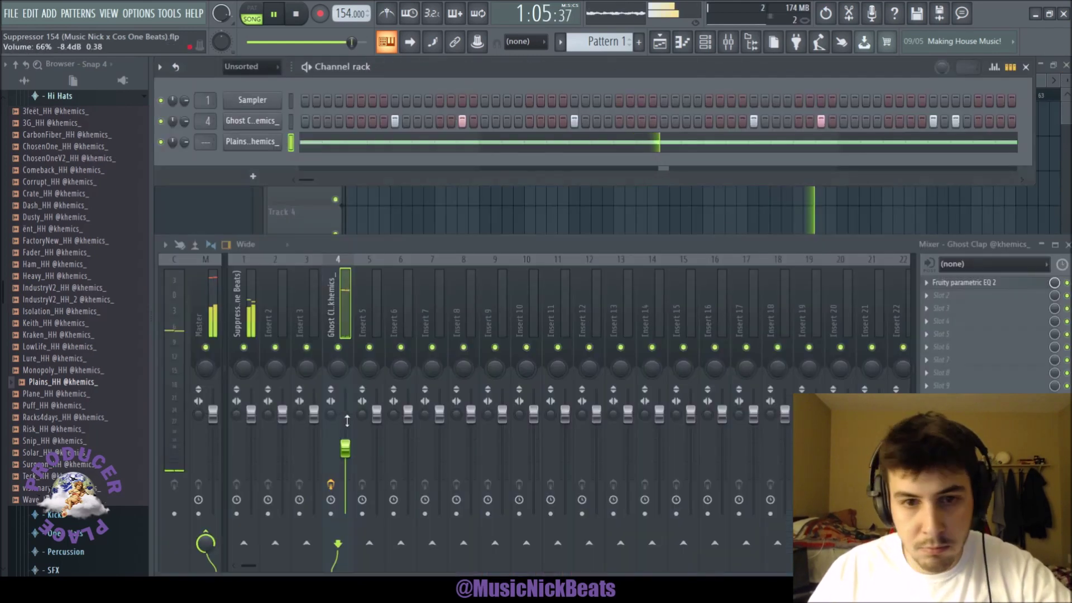
{"action": "left_click_drag", "start_coordinate": [376, 414], "coordinate": [377, 447]}
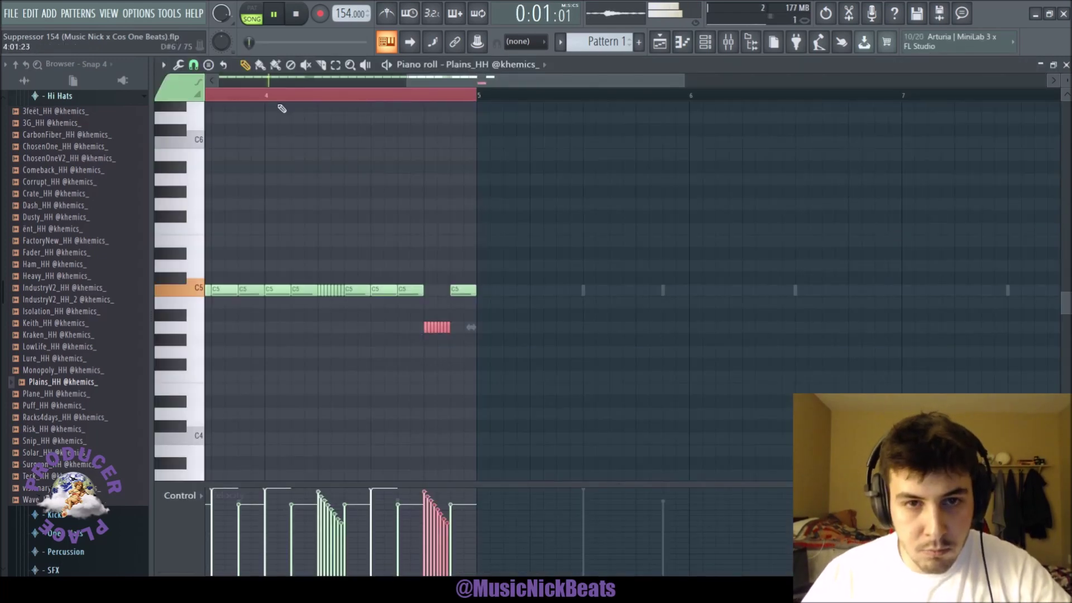
Lower the last hi-hat note of bar 4 to F#4 and replay from bar 4.
{"action": "left_click", "coordinate": [266, 97]}
{"action": "left_click_drag", "start_coordinate": [461, 291], "coordinate": [461, 365]}
{"action": "key", "text": "space"}
{"action": "key", "text": "space"}
Duplicate the entire four-bar hi-hat pattern into bars 5 to 8 and clear the selection.
{"action": "scroll", "coordinate": [321, 129], "scroll_direction": "down", "scroll_amount": 4}
{"action": "key", "text": "ctrl+a"}
{"action": "key", "text": "ctrl+b"}
{"action": "scroll", "coordinate": [538, 196], "scroll_direction": "down", "scroll_amount": 1}
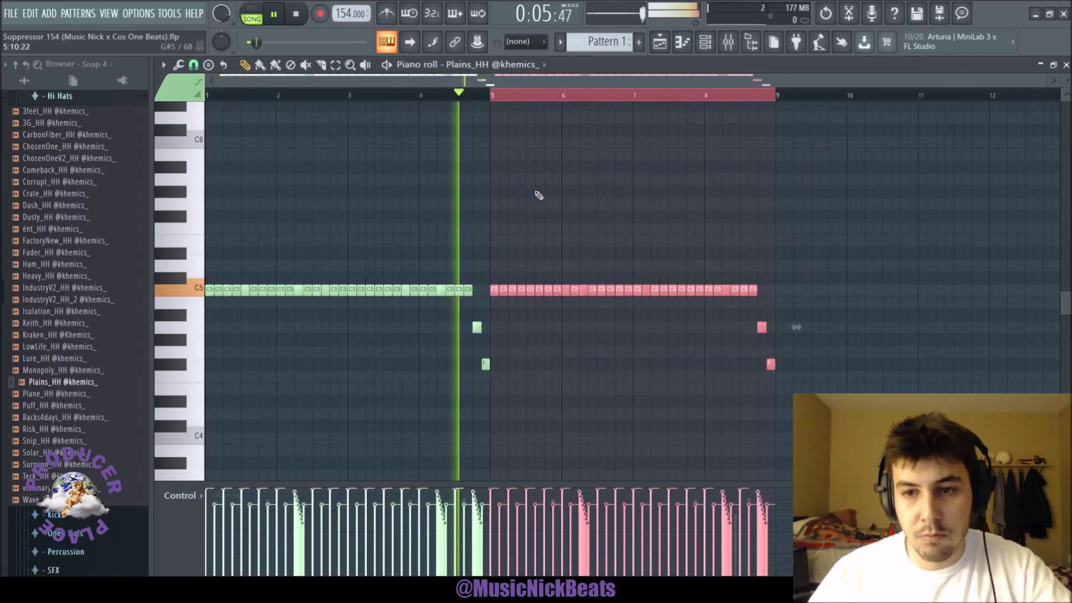
{"action": "left_click", "coordinate": [616, 205], "text": "ctrl"}
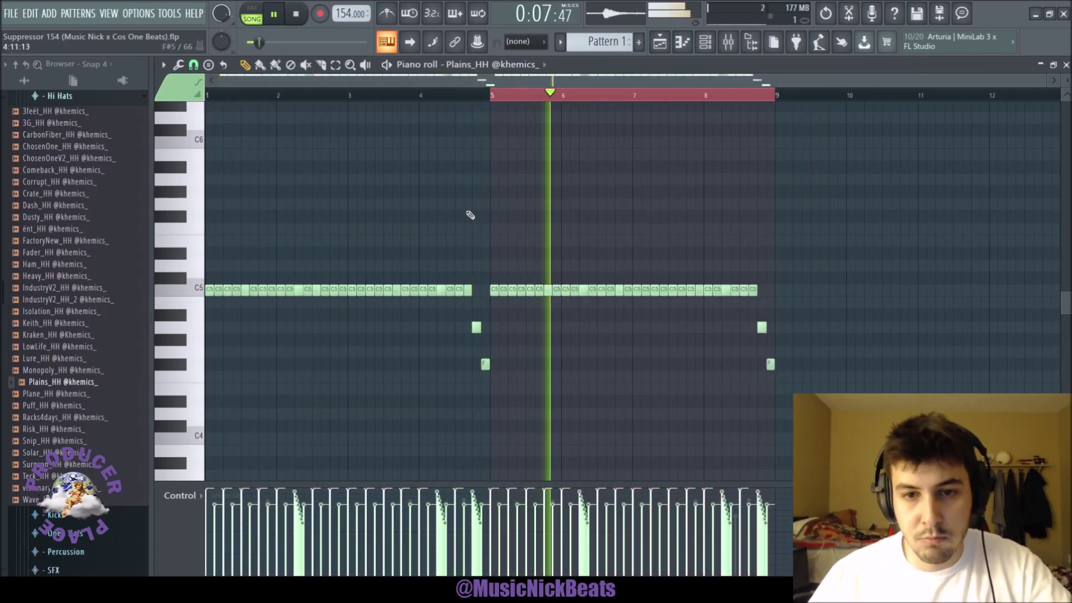
Move the hi-hat roll near the end of bar 8 up to D5.
{"action": "scroll", "coordinate": [755, 222], "scroll_direction": "up", "scroll_amount": 1}
{"action": "scroll", "coordinate": [755, 222], "scroll_direction": "up", "scroll_amount": 3}
{"action": "left_click_drag", "start_coordinate": [795, 327], "coordinate": [836, 370]}
{"action": "right_click", "coordinate": [832, 367]}
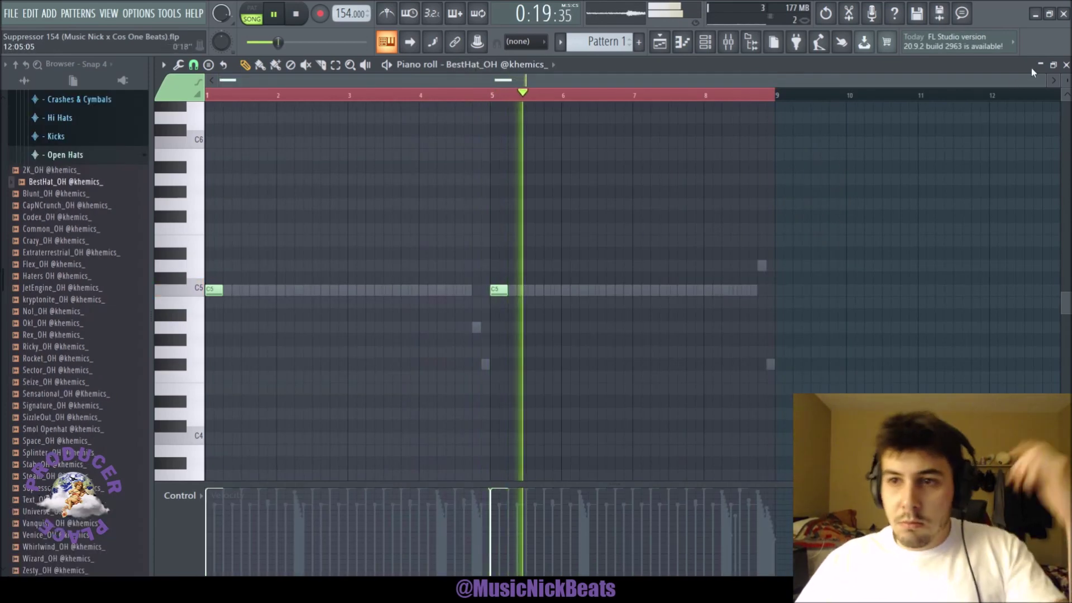
Close the piano roll of the BestHat open hat.
{"action": "left_click", "coordinate": [1067, 65]}
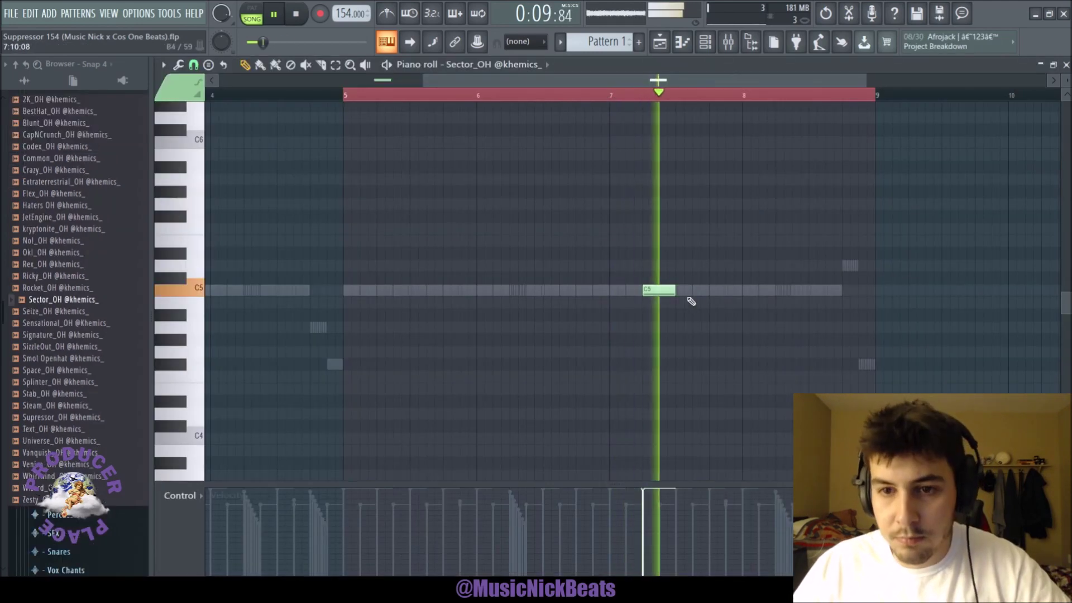
Try extra Sector open-hat notes in bars 7 and 8, and delete the bar 8 note.
{"action": "left_click", "coordinate": [695, 290]}
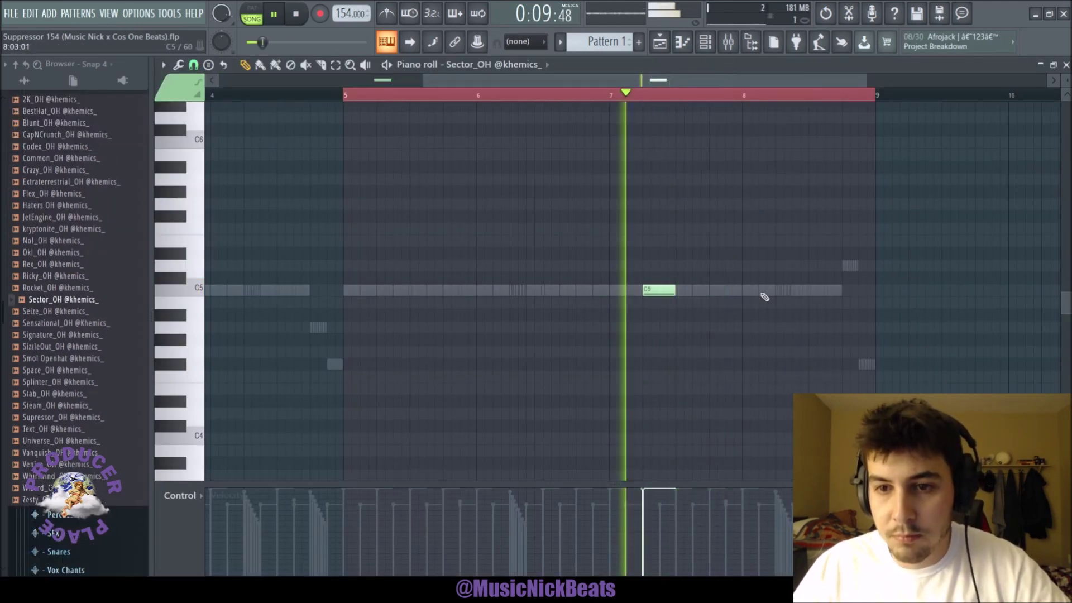
{"action": "left_click", "coordinate": [810, 290]}
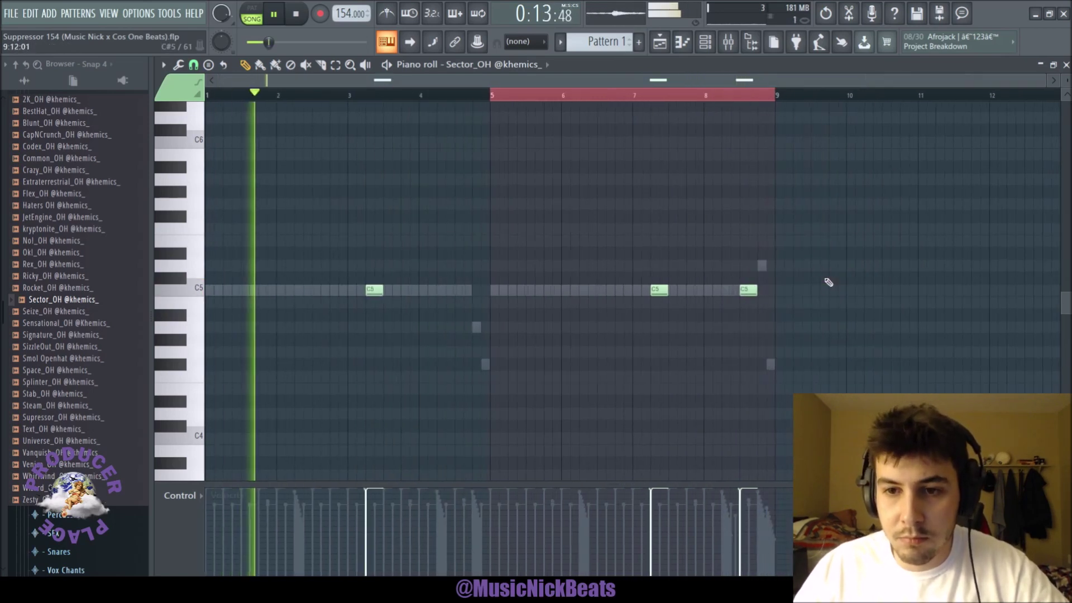
{"action": "right_click", "coordinate": [746, 290]}
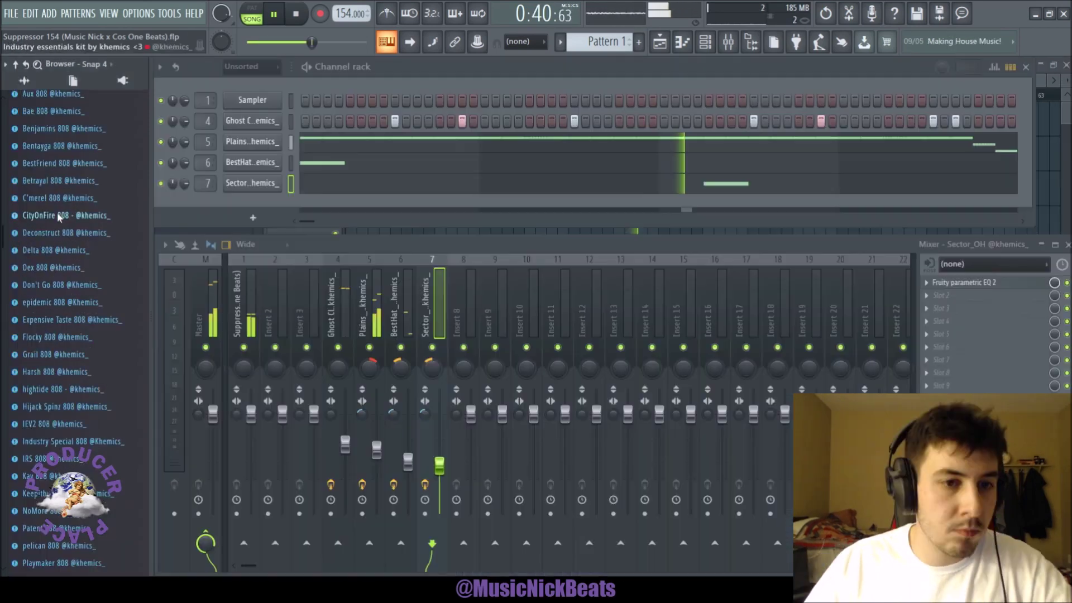
Browse the 808 samples, add the Kay 808 to the channel rack and select mixer insert 8.
{"action": "scroll", "coordinate": [57, 218], "scroll_direction": "down", "scroll_amount": 4}
{"action": "left_click", "coordinate": [58, 230]}
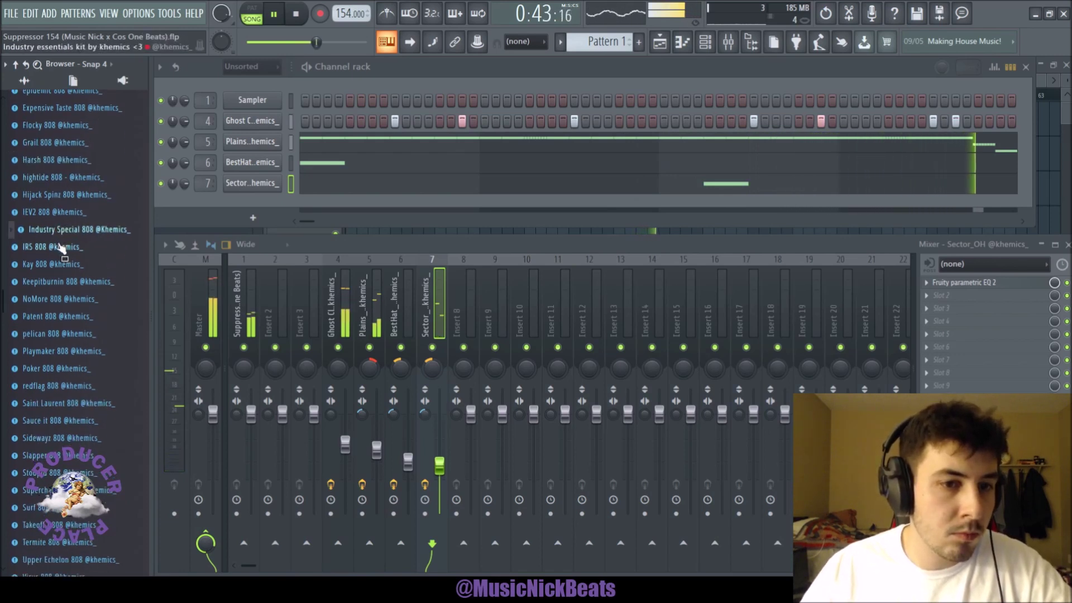
{"action": "scroll", "coordinate": [60, 237], "scroll_direction": "down", "scroll_amount": 1}
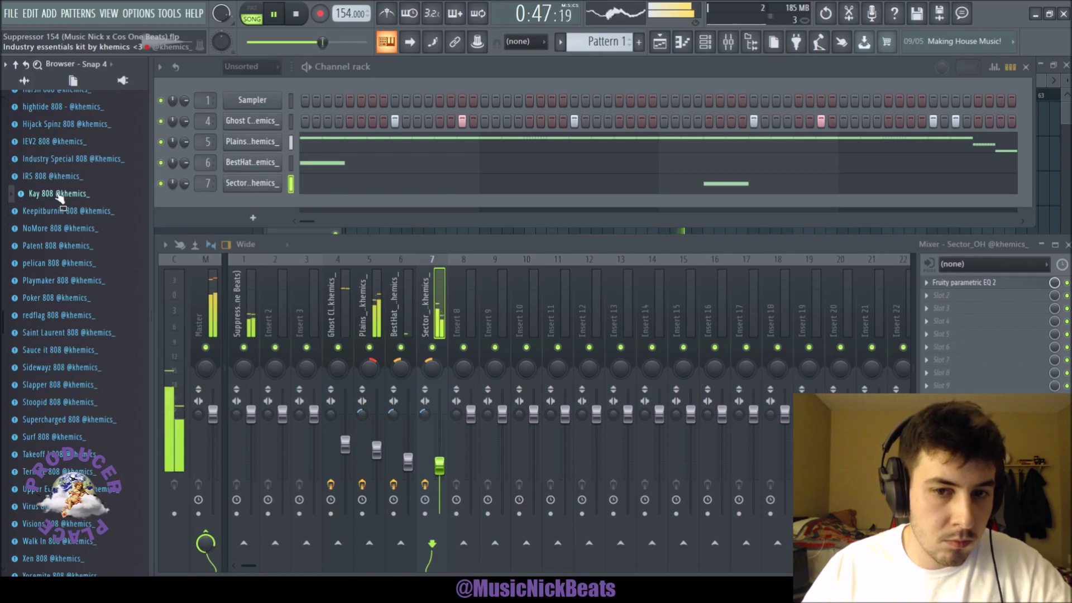
{"action": "left_click_drag", "start_coordinate": [228, 208], "coordinate": [229, 210]}
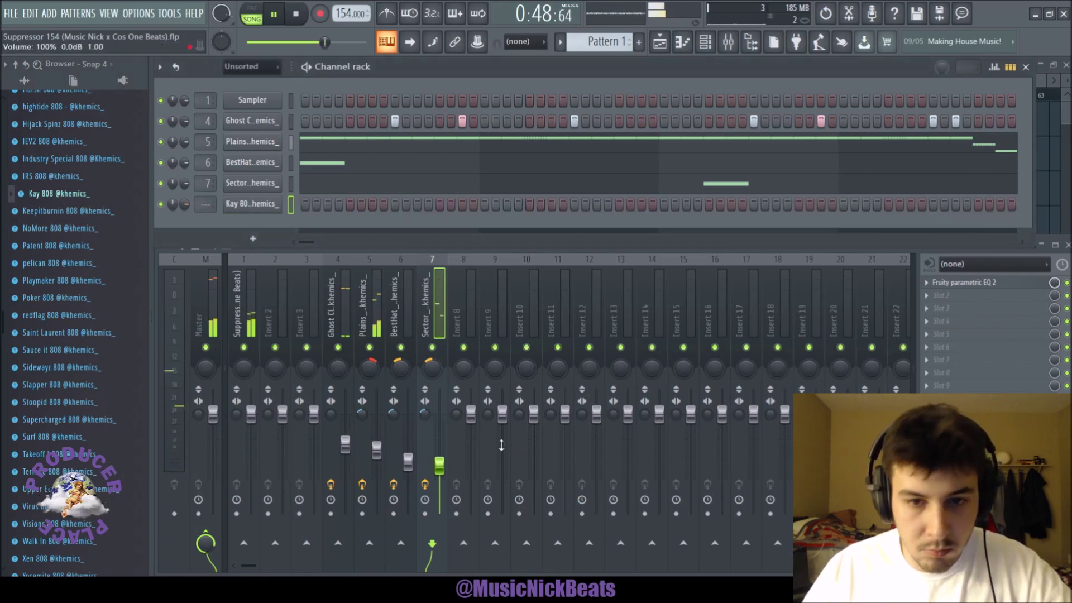
{"action": "left_click", "coordinate": [465, 453]}
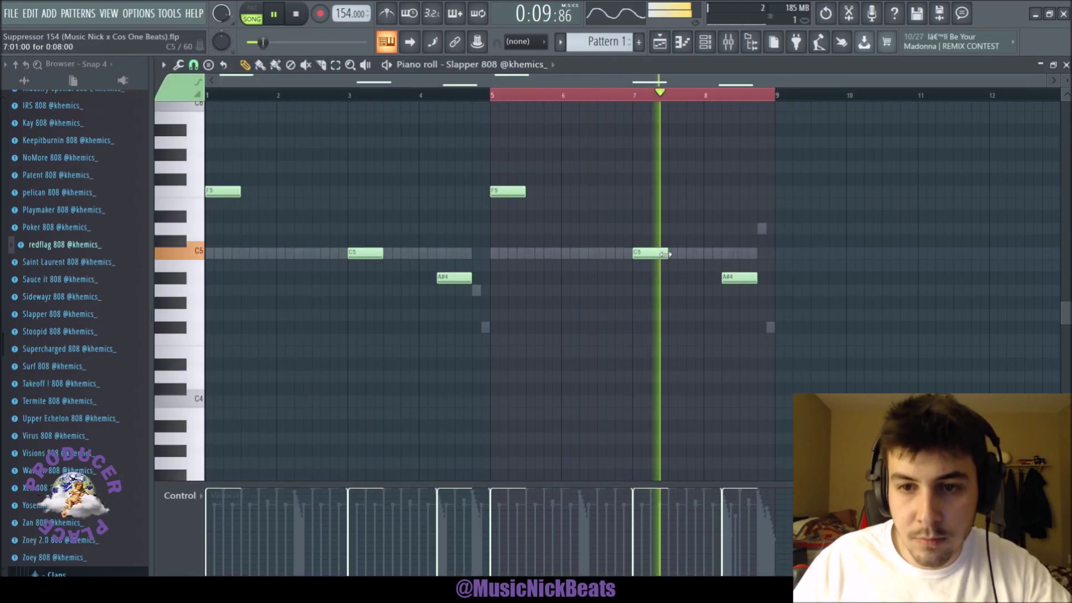
Add a second C5 note at the end of bar 7 and a second A#4 note in bar 8 of the Slapper 808.
{"action": "left_click", "coordinate": [697, 253]}
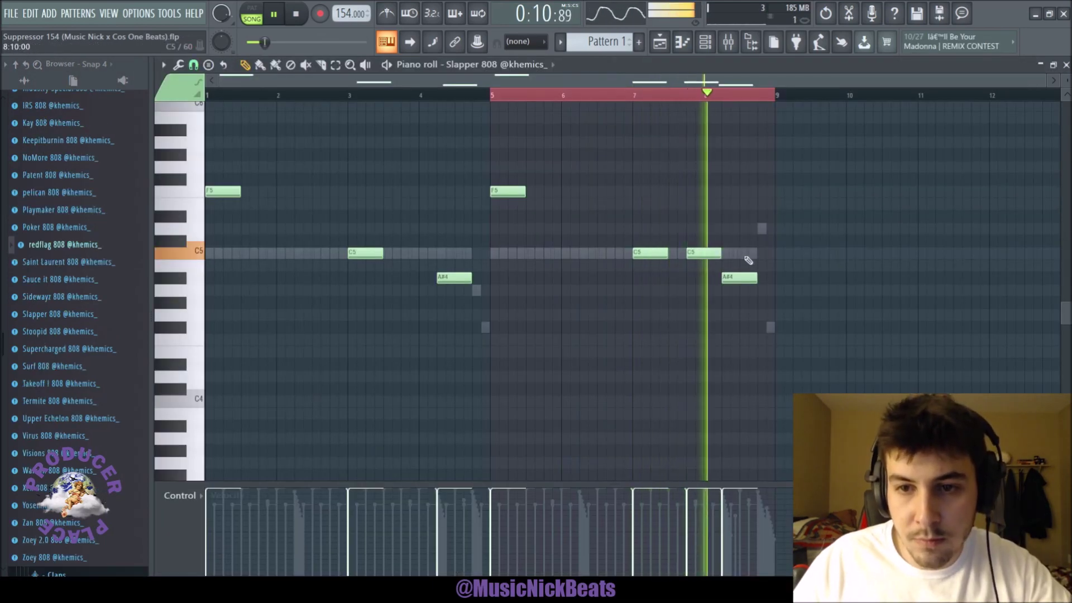
{"action": "left_click", "coordinate": [760, 277]}
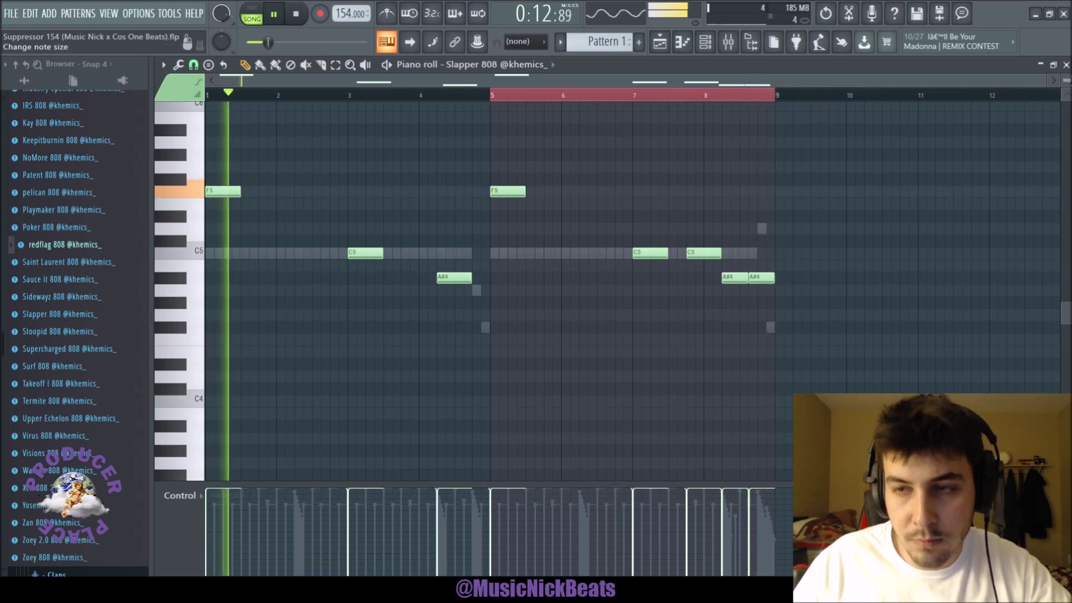
{"action": "key", "text": "Escape"}
Lower the mixer levels of the Slapper 808 to -6.7 dB and the redflag 808 to -5.2 dB during playback.
{"action": "left_click_drag", "start_coordinate": [471, 413], "coordinate": [470, 427]}
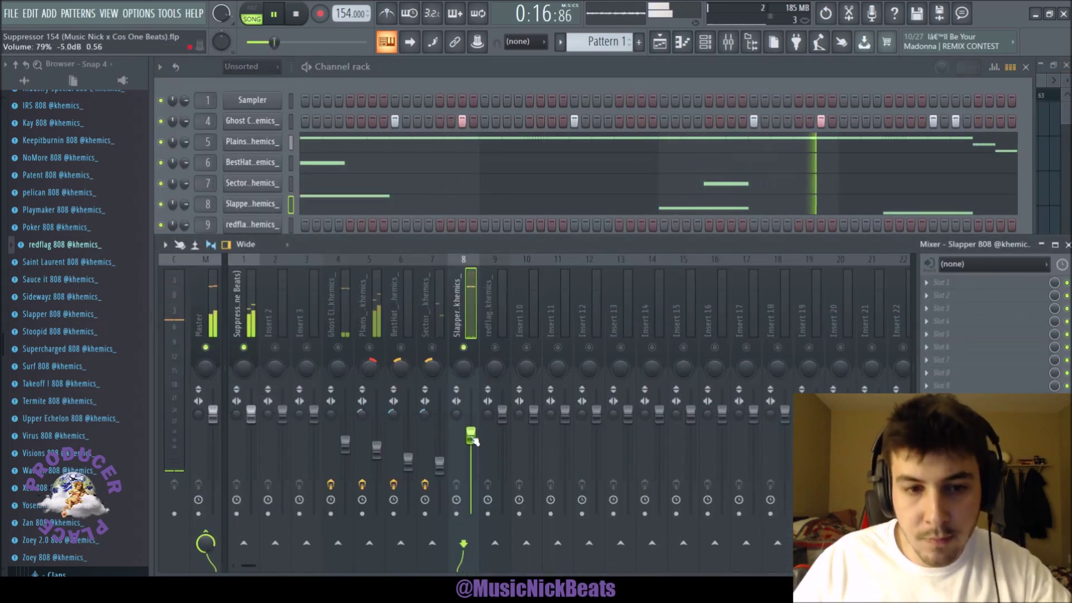
{"action": "left_click_drag", "start_coordinate": [473, 441], "coordinate": [472, 439]}
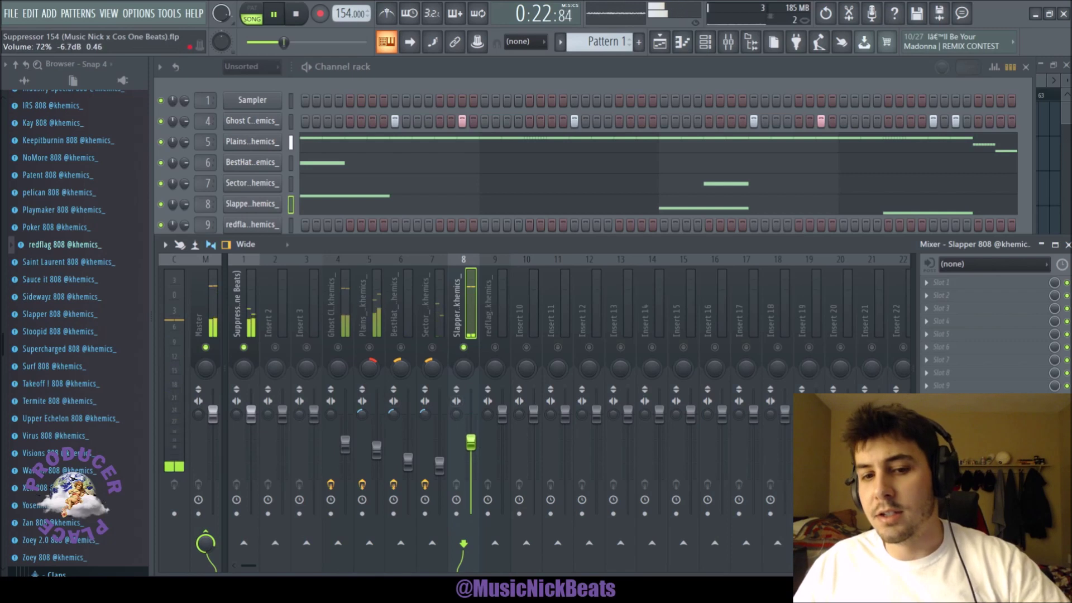
{"action": "left_click_drag", "start_coordinate": [501, 413], "coordinate": [509, 443]}
{"action": "key", "text": "space"}
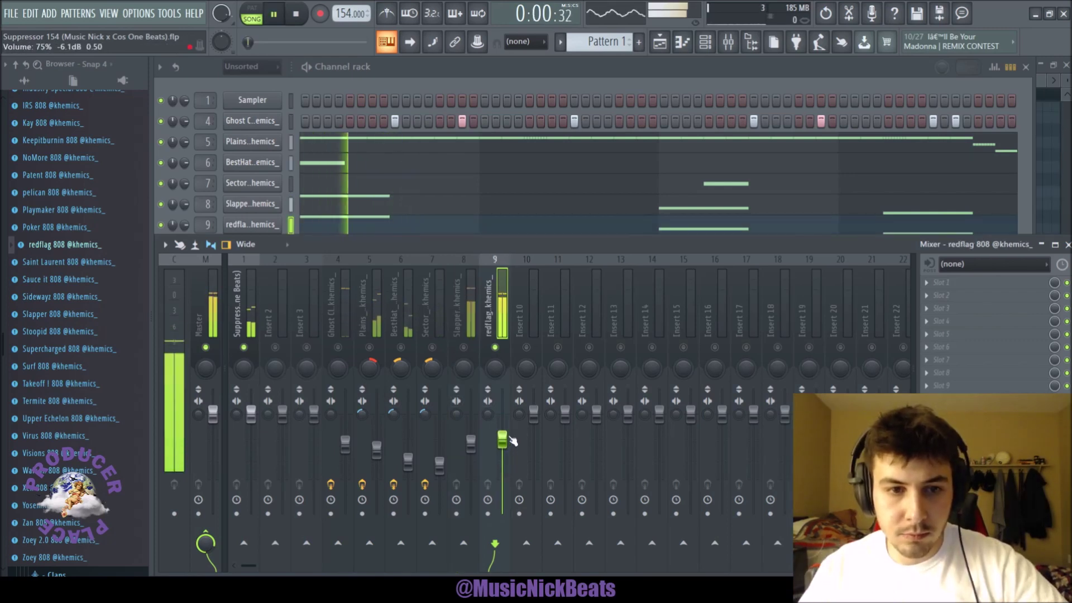
{"action": "key", "text": "space"}
{"action": "key", "text": "space"}
{"action": "key", "text": "space"}
{"action": "left_click_drag", "start_coordinate": [501, 435], "coordinate": [502, 436]}
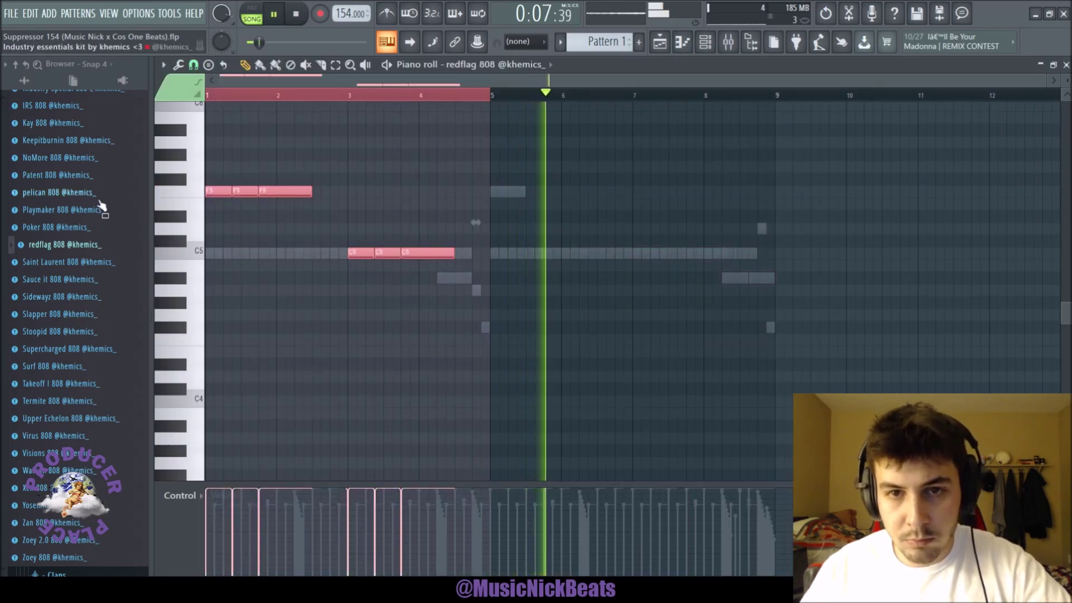
Duplicate the redflag 808 notes into bars 5 to 8, shorten the last C5 in bar 7 and fill bar 8 with three A#4 notes.
{"action": "key", "text": "ctrl+b"}
{"action": "left_click", "coordinate": [650, 183], "text": "ctrl"}
{"action": "left_click_drag", "start_coordinate": [737, 254], "coordinate": [705, 255]}
{"action": "left_click_drag", "start_coordinate": [709, 255], "coordinate": [781, 275]}
{"action": "right_click", "coordinate": [733, 224]}
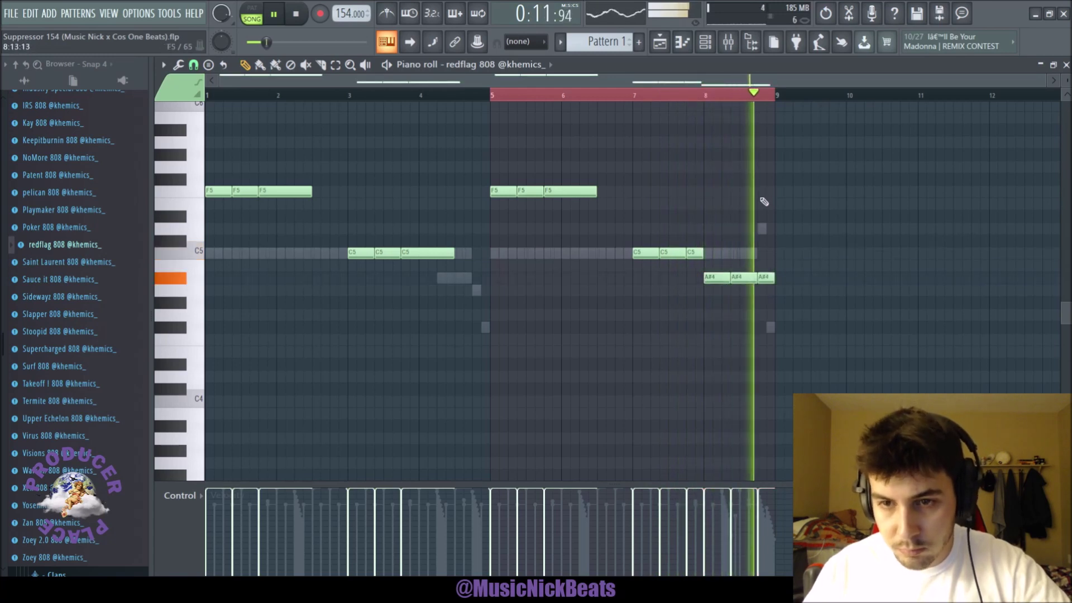
{"action": "left_click", "coordinate": [1065, 65]}
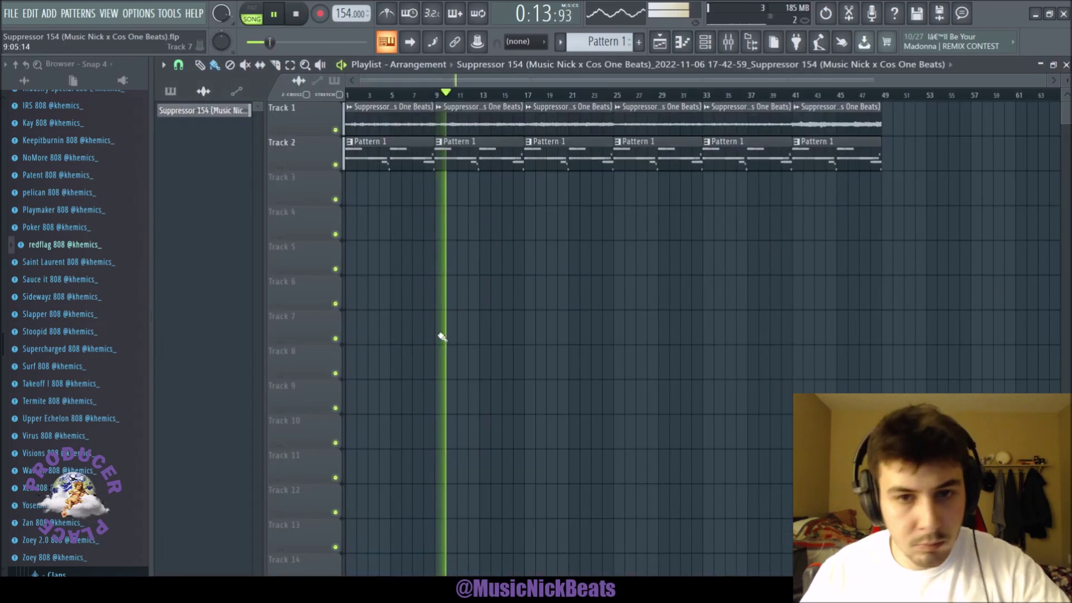
End the solo on the redflag 808's mixer track.
{"action": "key", "text": "F6"}
{"action": "key", "text": "F9"}
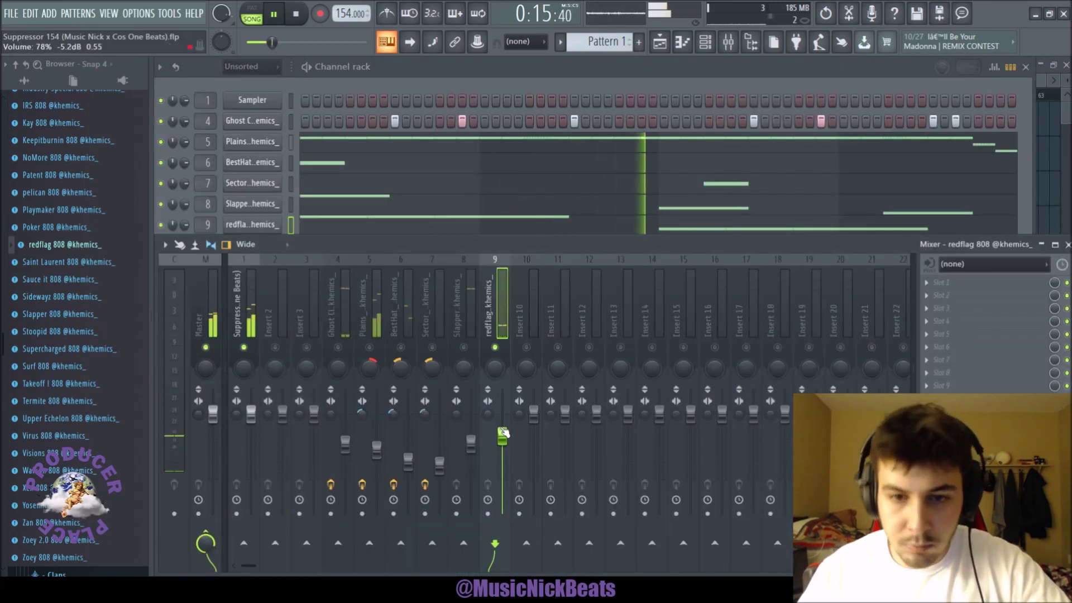
{"action": "right_click", "coordinate": [493, 354]}
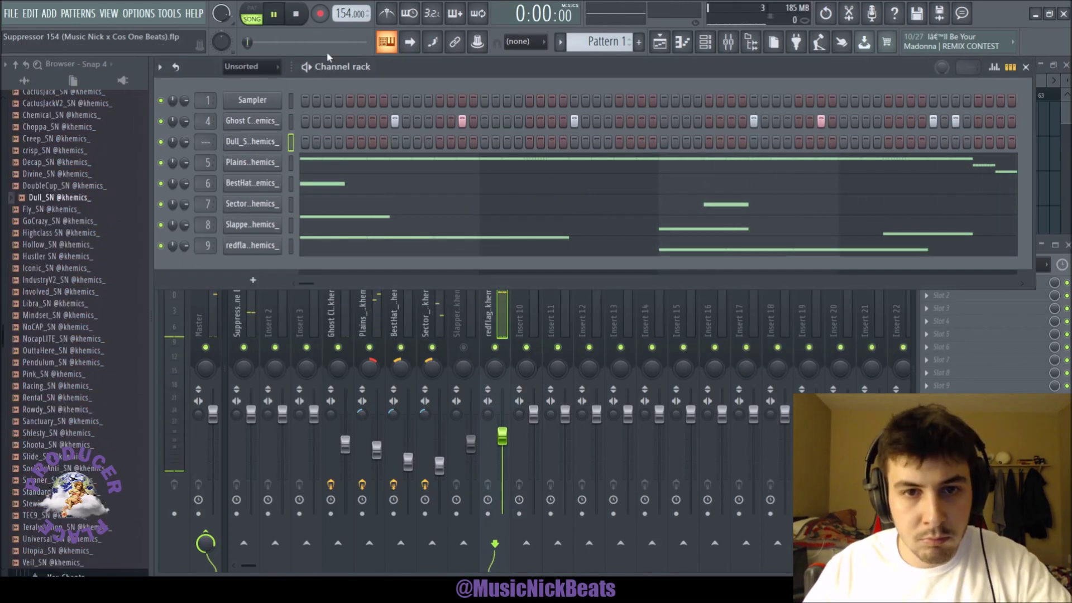
Place Dull_SN snare hits on step 7 of bar 1 and steps 7 and 11 of bar 3, and duplicate the whole pattern.
{"action": "left_click", "coordinate": [372, 142]}
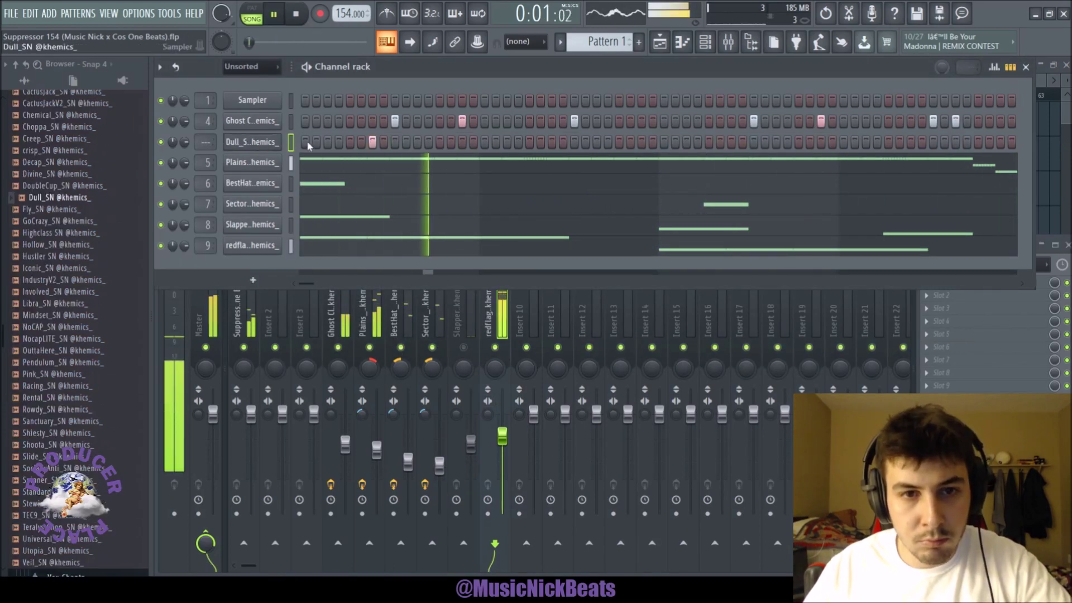
{"action": "key", "text": "F7"}
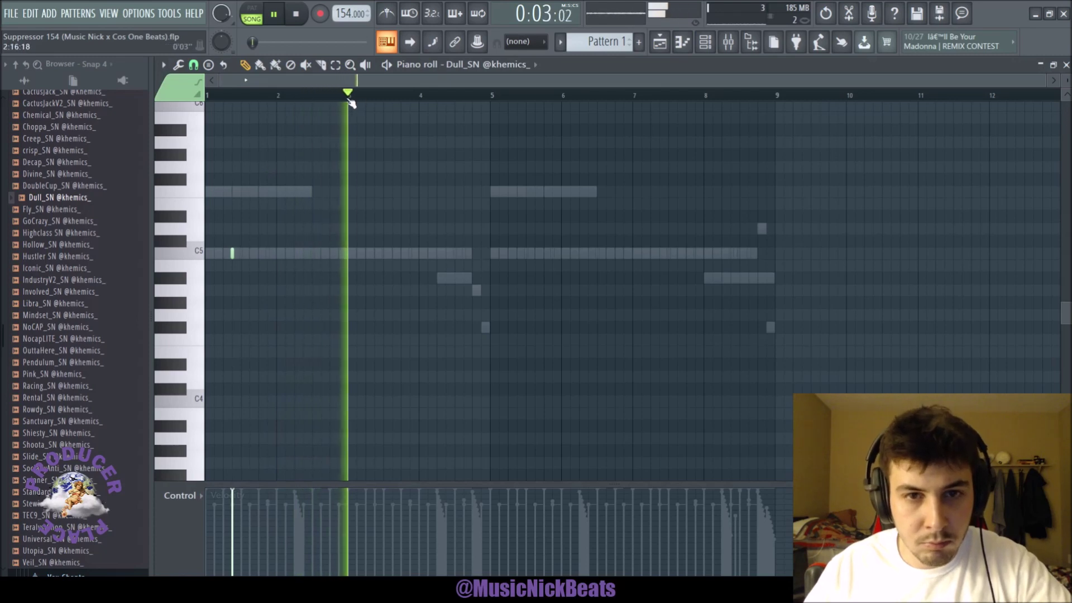
{"action": "left_click_drag", "start_coordinate": [348, 95], "coordinate": [491, 96]}
{"action": "left_click", "coordinate": [373, 253]}
{"action": "left_click_drag", "start_coordinate": [372, 250], "coordinate": [393, 251]}
{"action": "key", "text": "ctrl+a"}
{"action": "key", "text": "ctrl+b"}
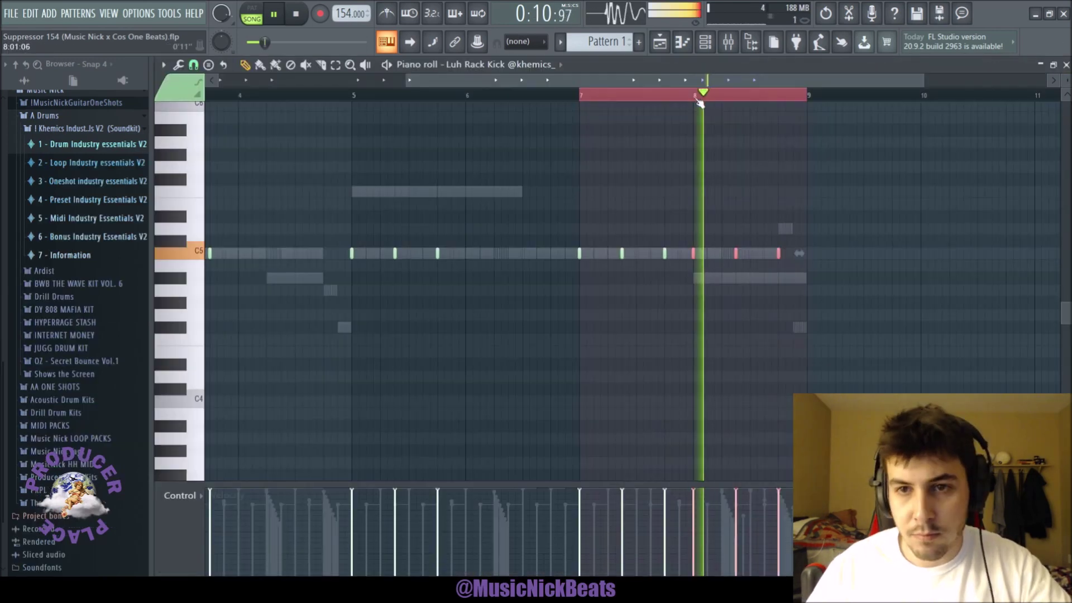
Add extra Luh Rack Kick hits on steps 14 and 15 of bar 8 and return to the channel rack.
{"action": "scroll", "coordinate": [720, 261], "scroll_direction": "up", "scroll_amount": 3}
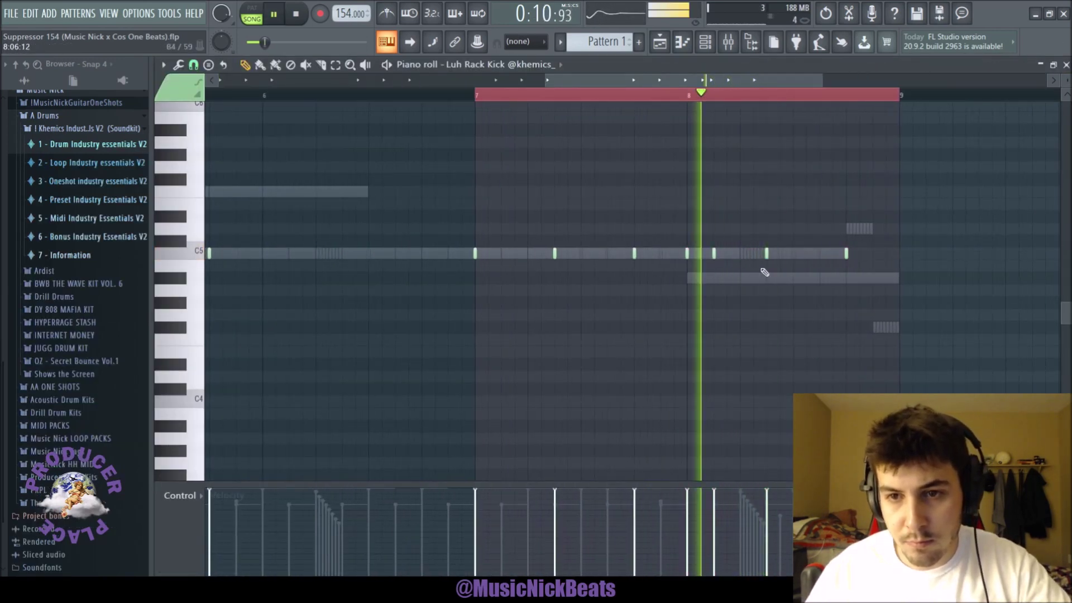
{"action": "left_click", "coordinate": [864, 254]}
{"action": "scroll", "coordinate": [871, 253], "scroll_direction": "down", "scroll_amount": 5}
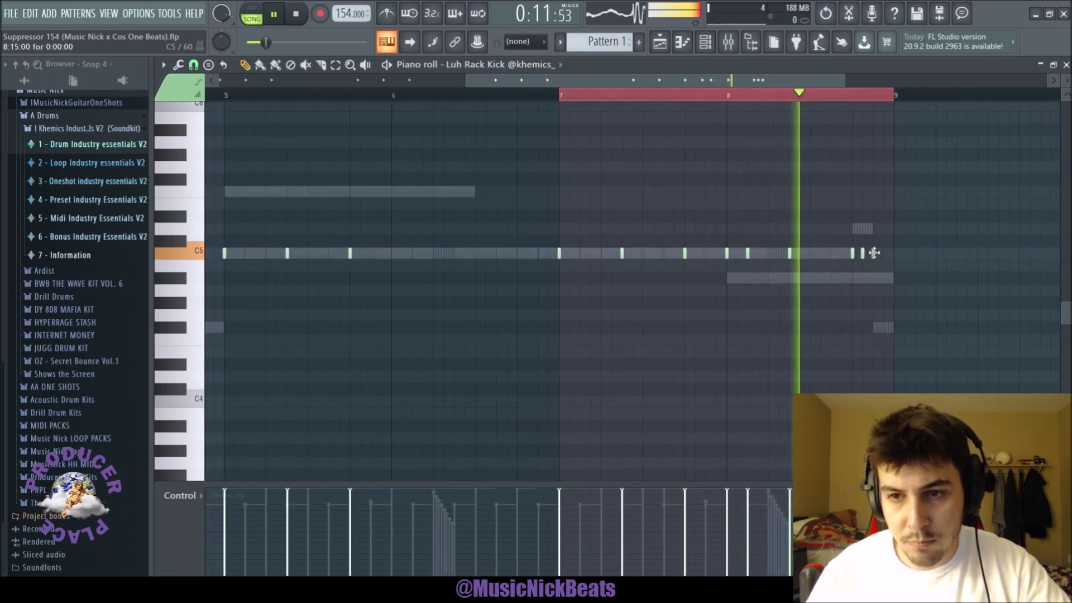
{"action": "key", "text": "F6"}
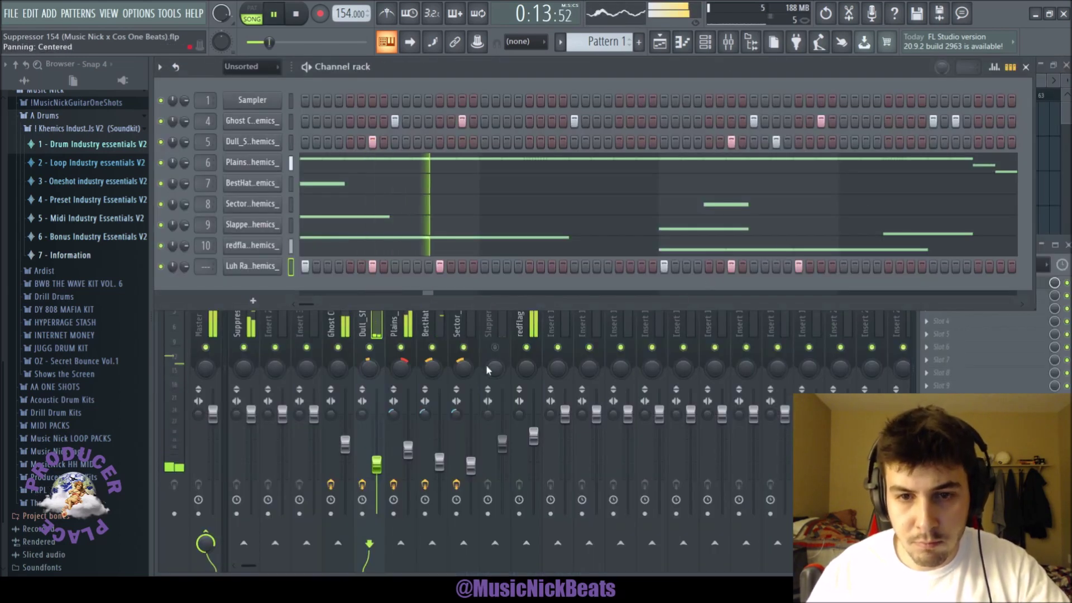
Switch the Slapper 808 and the Suppressor loop mixer tracks back on.
{"action": "key", "text": "space"}
{"action": "left_click", "coordinate": [499, 348]}
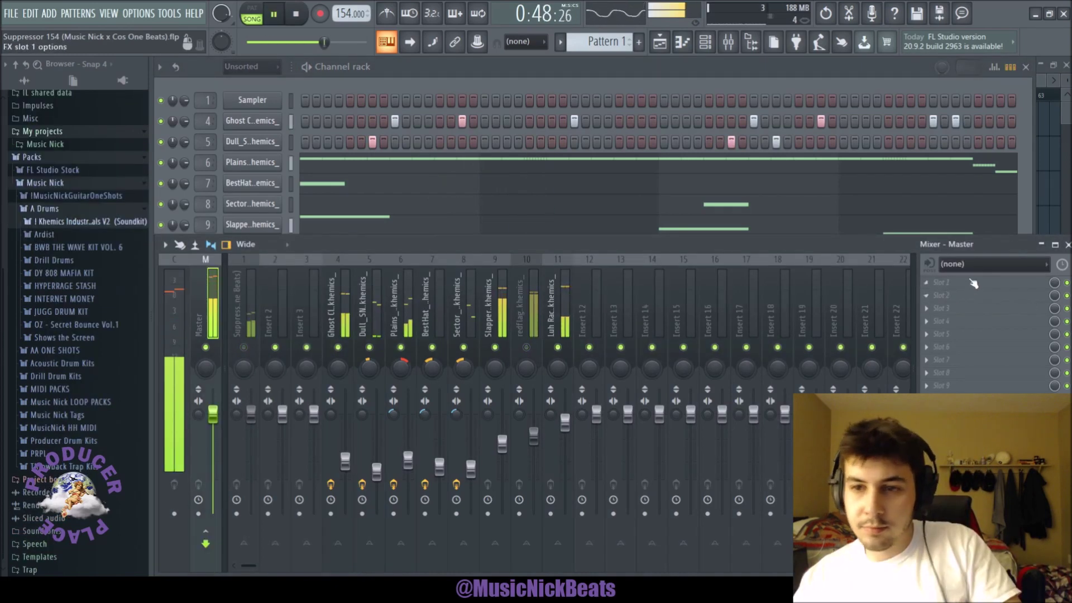
{"action": "left_click", "coordinate": [243, 347]}
Load the MusicNick1 preset in the master's TR5 Classic Clipper, close the plugin and slightly lower the Plains_HH hi-hat level.
{"action": "left_click", "coordinate": [203, 312]}
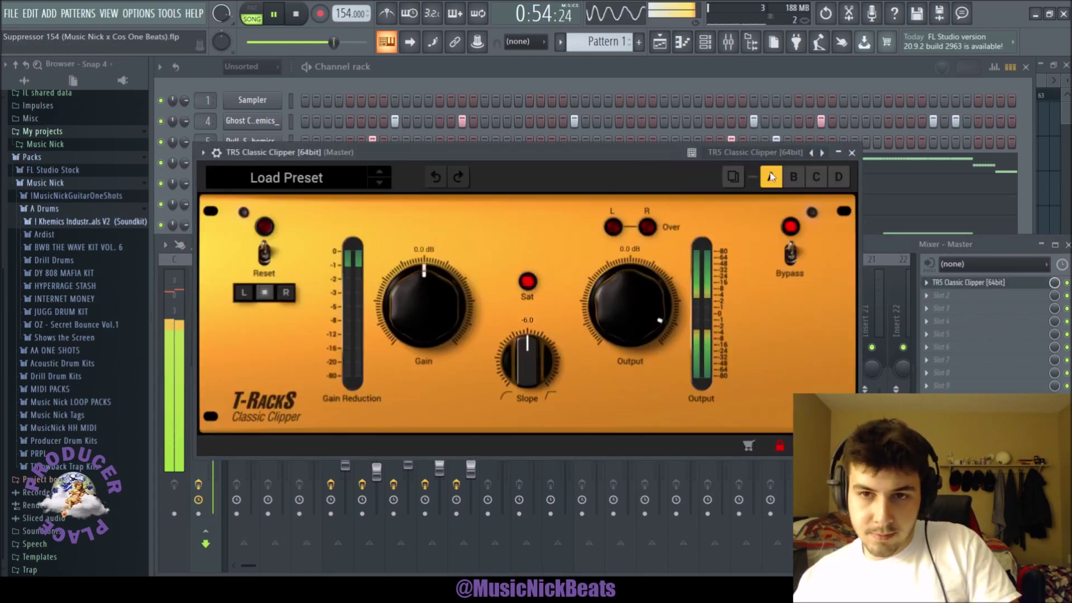
{"action": "left_click", "coordinate": [821, 154]}
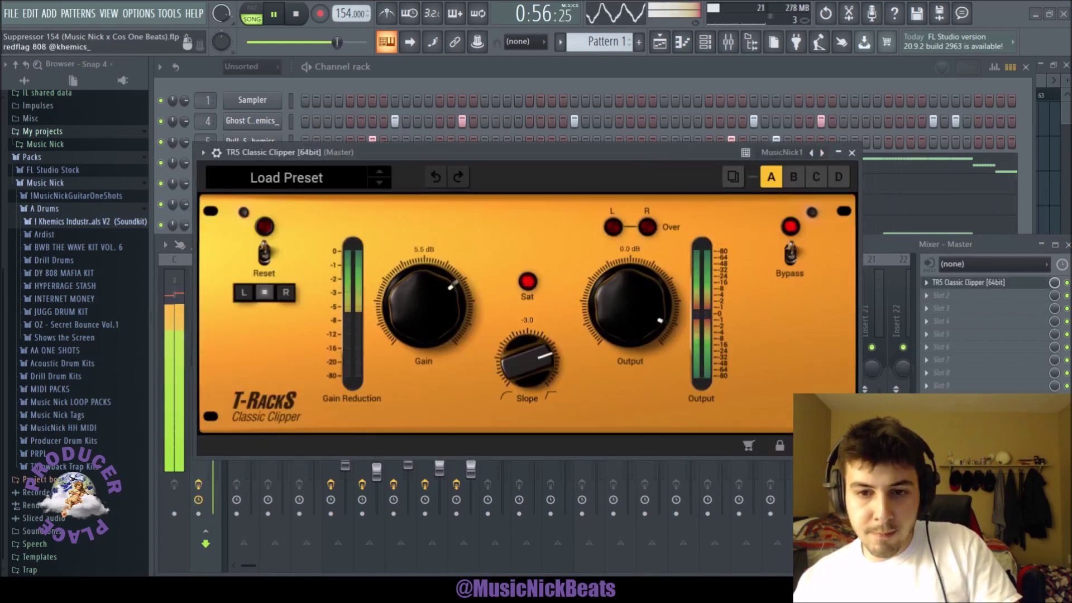
{"action": "left_click", "coordinate": [853, 153]}
{"action": "left_click_drag", "start_coordinate": [409, 471], "coordinate": [409, 473]}
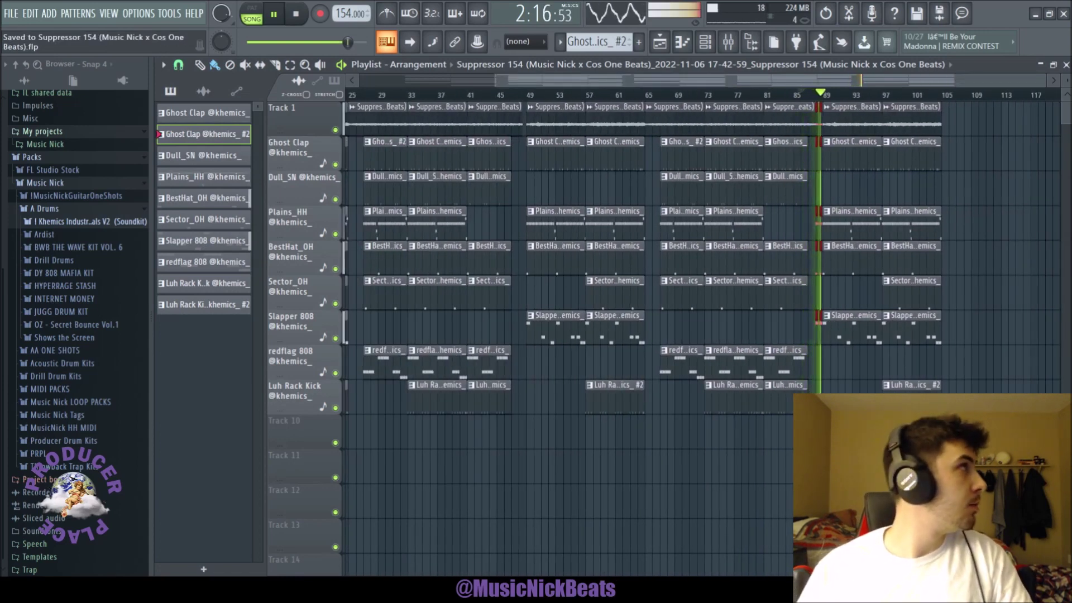
Make the Slapper 808 clip at bar 89 of the playlist a unique pattern.
{"action": "scroll", "coordinate": [915, 468], "scroll_direction": "up", "scroll_amount": 3}
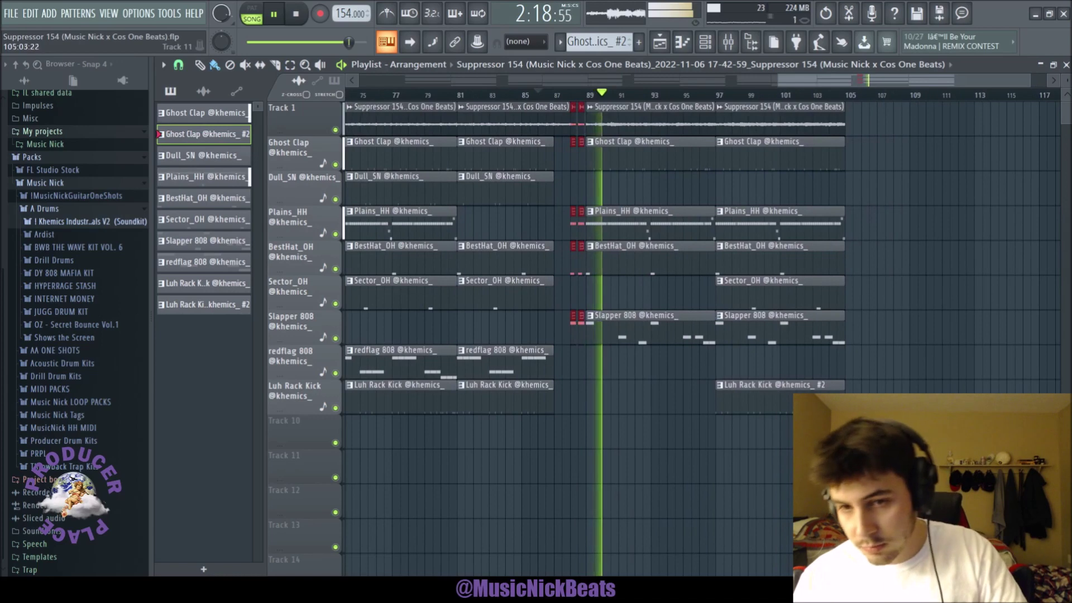
{"action": "scroll", "coordinate": [579, 480], "scroll_direction": "up", "scroll_amount": 3}
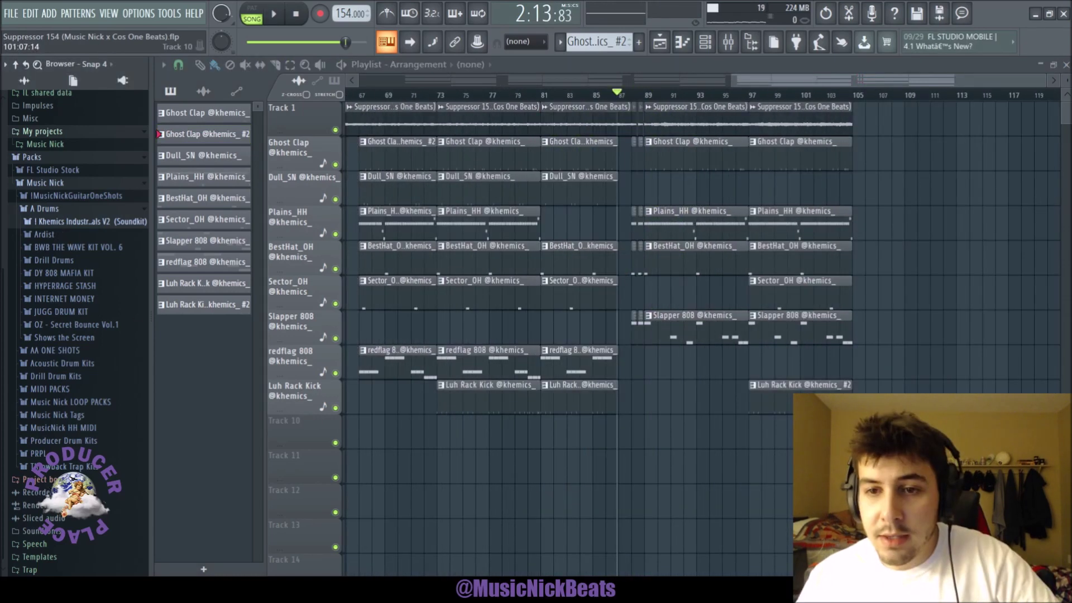
{"action": "scroll", "coordinate": [680, 419], "scroll_direction": "up", "scroll_amount": 3}
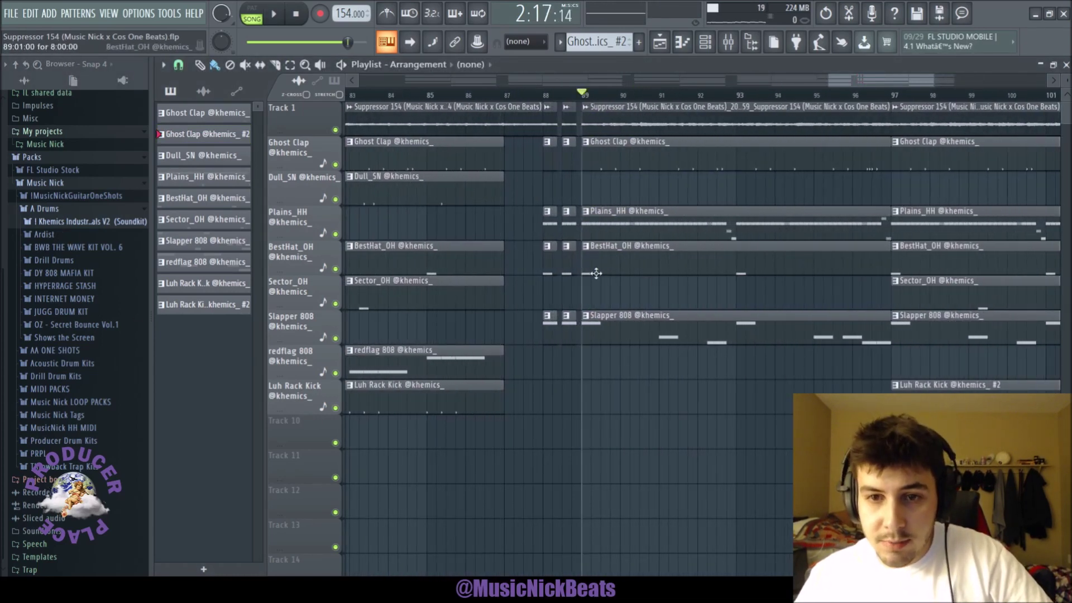
{"action": "left_click", "coordinate": [624, 410]}
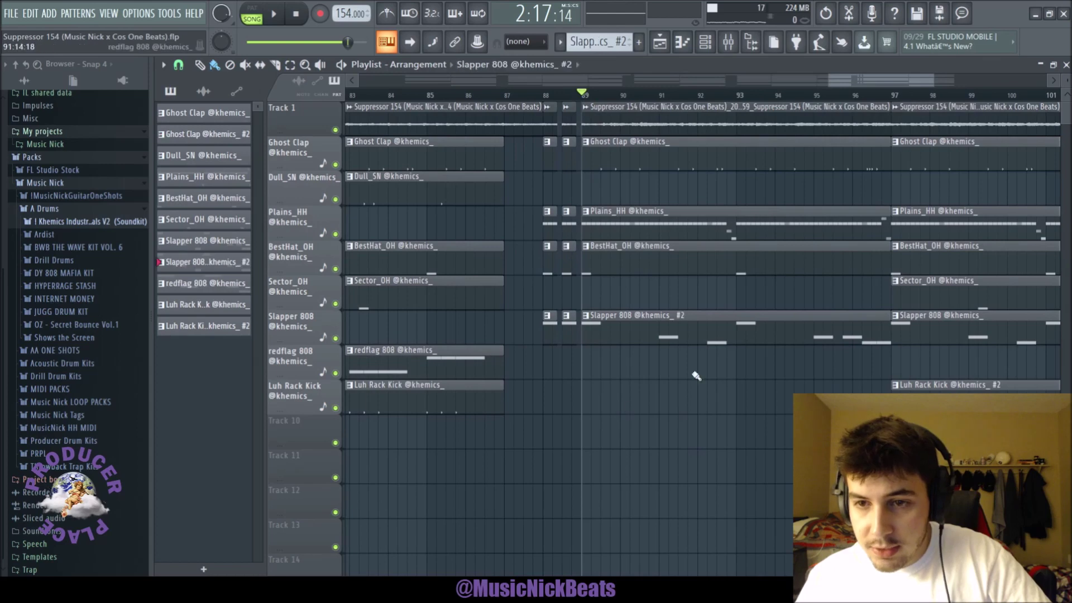
Shorten the first C5 note in bar 7 of the unique Slapper 808 pattern and add another C5 right after it.
{"action": "double_click", "coordinate": [787, 331]}
{"action": "left_click", "coordinate": [491, 93]}
{"action": "scroll", "coordinate": [697, 299], "scroll_direction": "up", "scroll_amount": 1}
{"action": "left_click_drag", "start_coordinate": [656, 254], "coordinate": [646, 255]}
{"action": "left_click", "coordinate": [653, 253]}
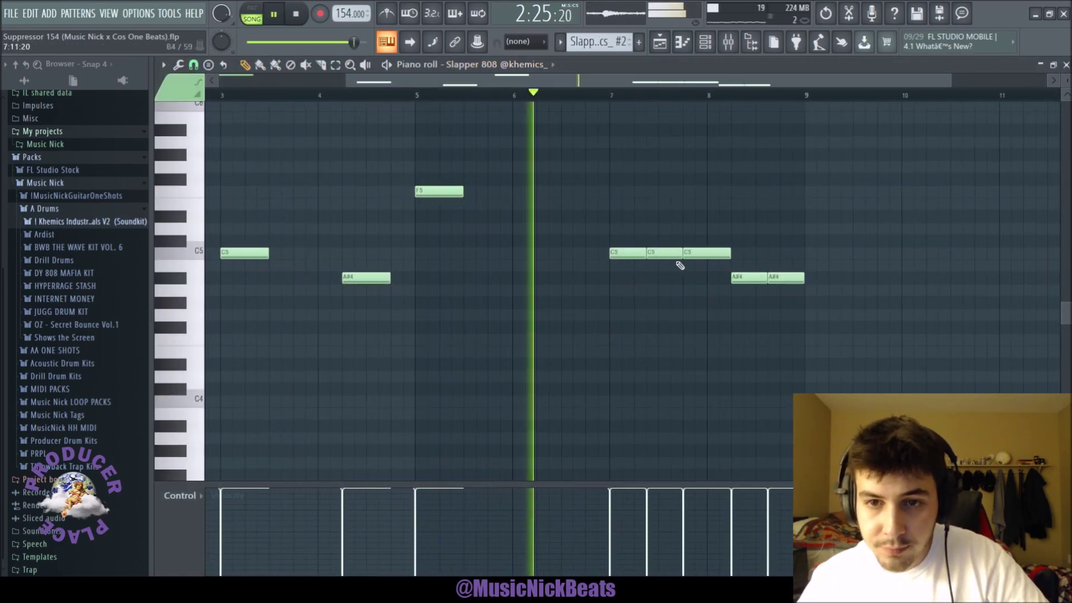
Try a short extra A#4 note at the end of bar 8 of the Slapper 808, and delete it.
{"action": "scroll", "coordinate": [706, 280], "scroll_direction": "down", "scroll_amount": 2}
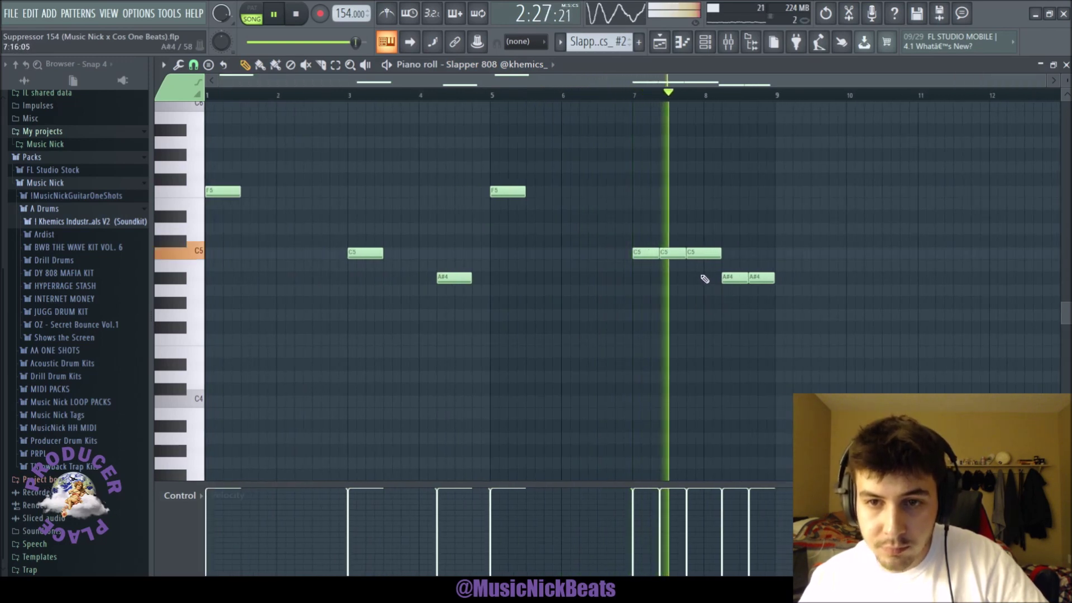
{"action": "scroll", "coordinate": [771, 283], "scroll_direction": "up", "scroll_amount": 1}
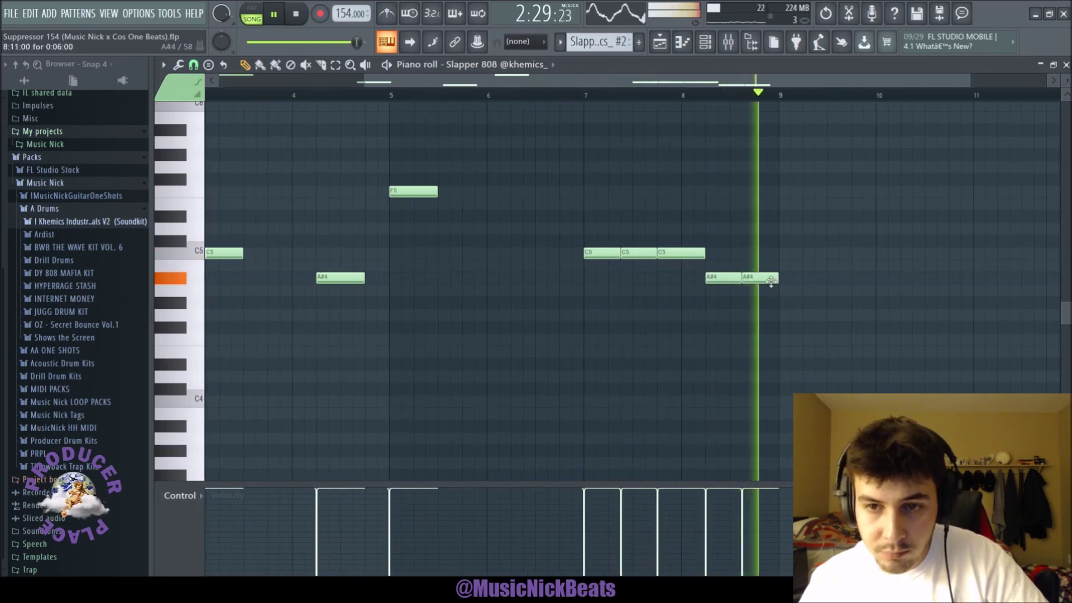
{"action": "key", "text": "space"}
{"action": "left_click", "coordinate": [772, 278]}
{"action": "key", "text": "space"}
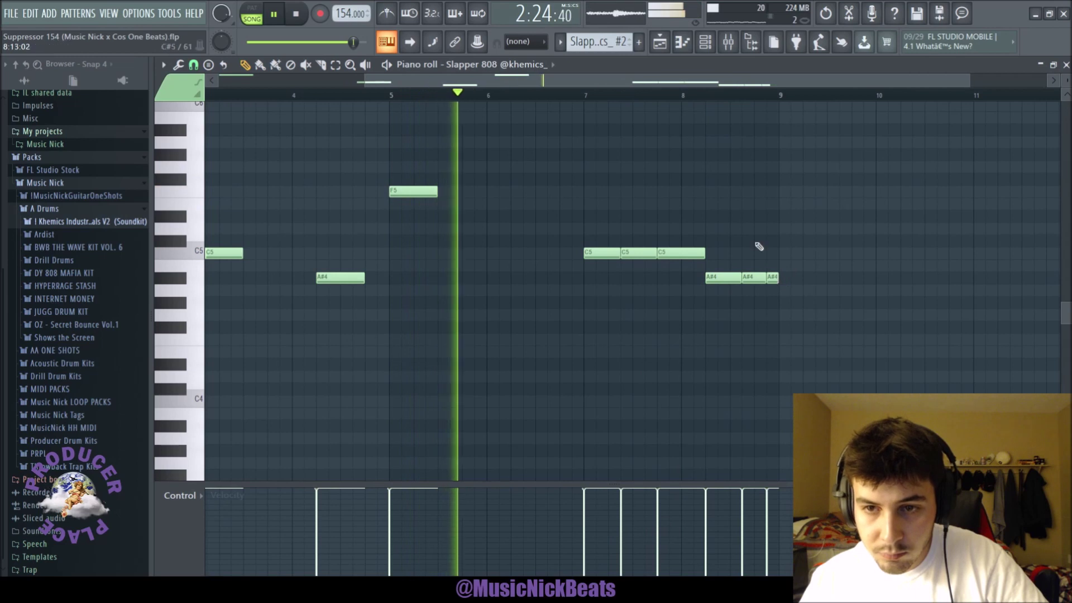
{"action": "right_click", "coordinate": [772, 278]}
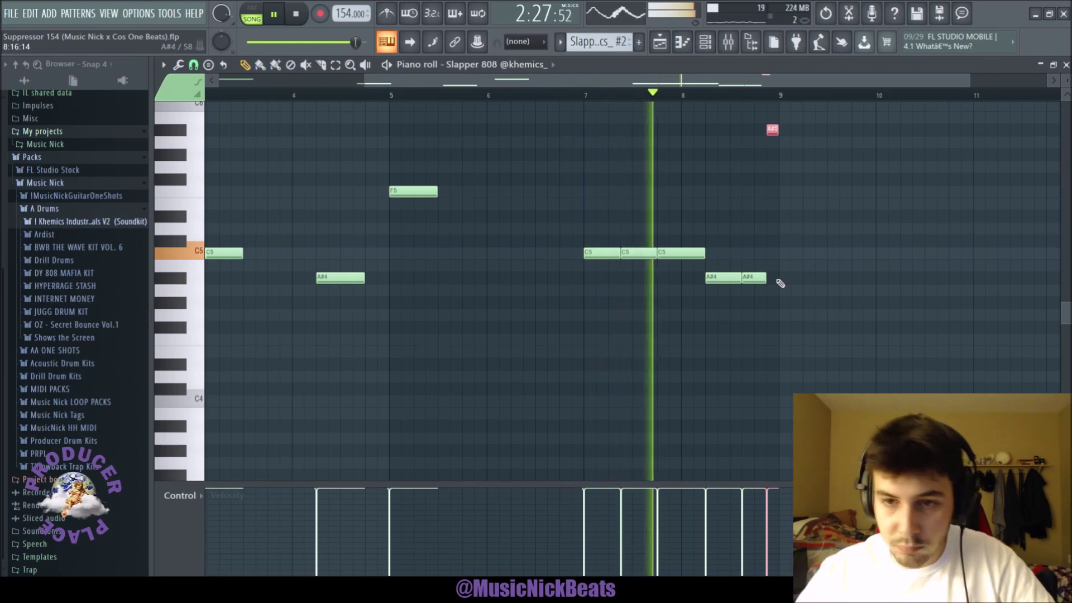
Move the short last note of bar 8 down an octave to A#4, close the piano roll and stop playback.
{"action": "key", "text": "ctrl+Down"}
{"action": "scroll", "coordinate": [780, 281], "scroll_direction": "down", "scroll_amount": 2}
{"action": "left_click", "coordinate": [926, 285], "text": "ctrl"}
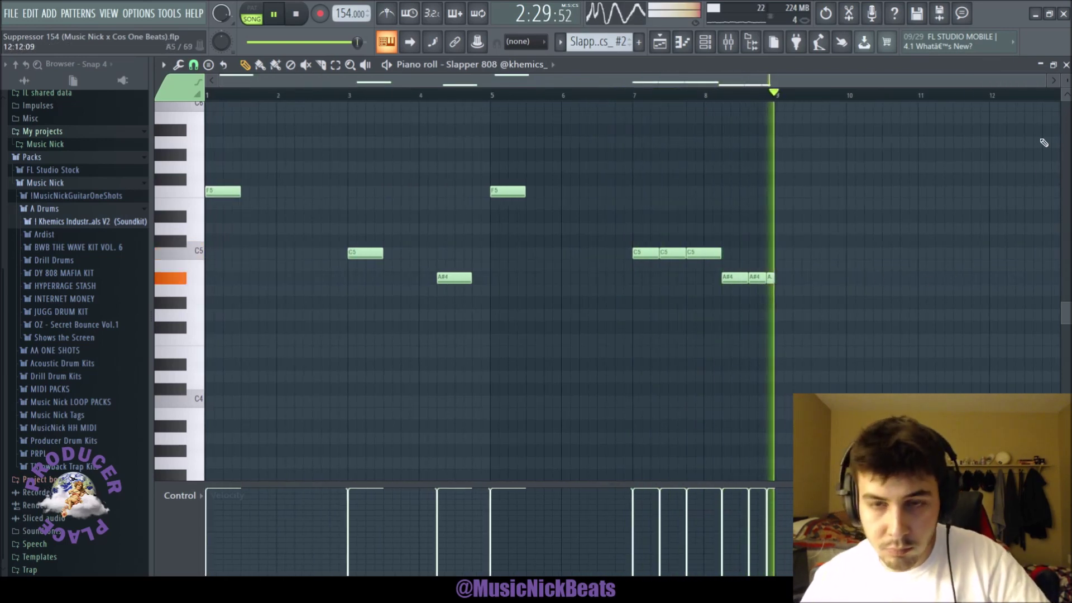
{"action": "left_click", "coordinate": [1066, 66]}
{"action": "key", "text": "space"}
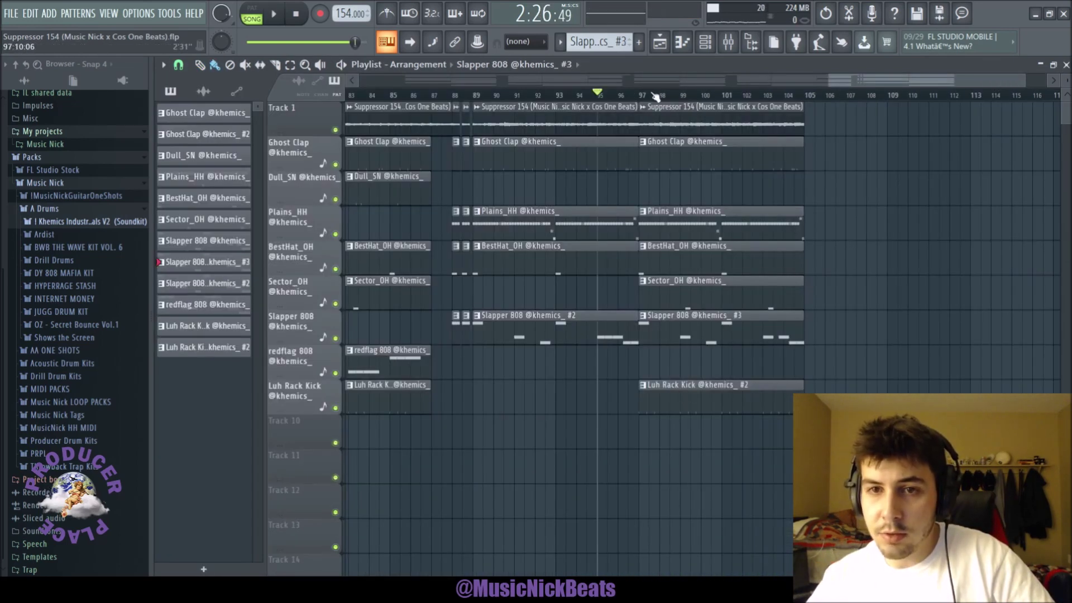
Open the Slapper 808 #3 clip at bar 97 in the piano roll and shorten the first C5 note of bar 7.
{"action": "key", "text": "space"}
{"action": "double_click", "coordinate": [733, 335]}
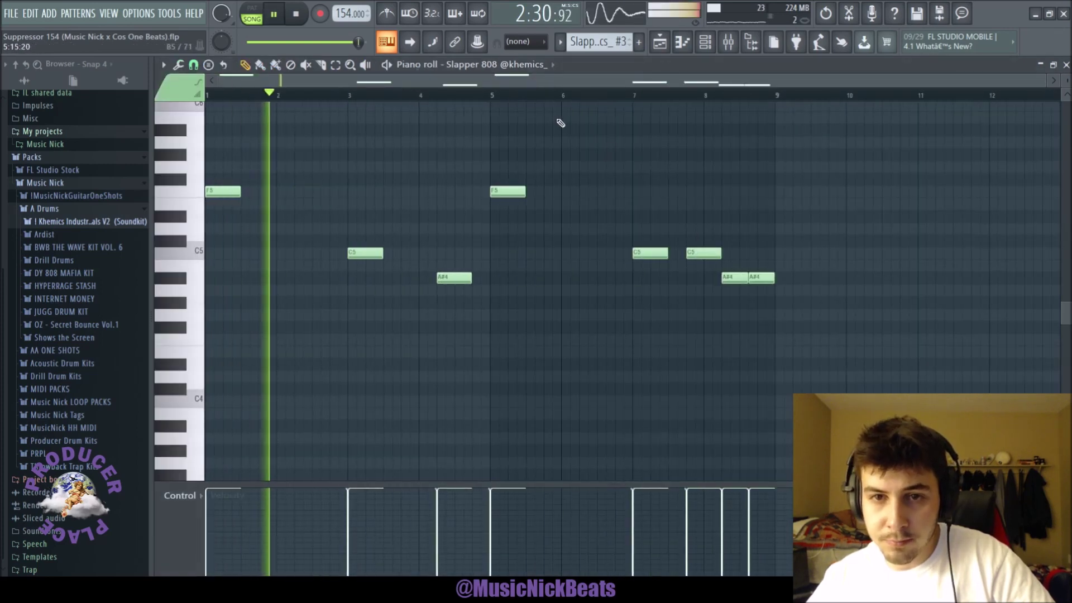
{"action": "left_click", "coordinate": [493, 95]}
{"action": "scroll", "coordinate": [635, 249], "scroll_direction": "up", "scroll_amount": 2}
{"action": "left_click_drag", "start_coordinate": [687, 256], "coordinate": [647, 256]}
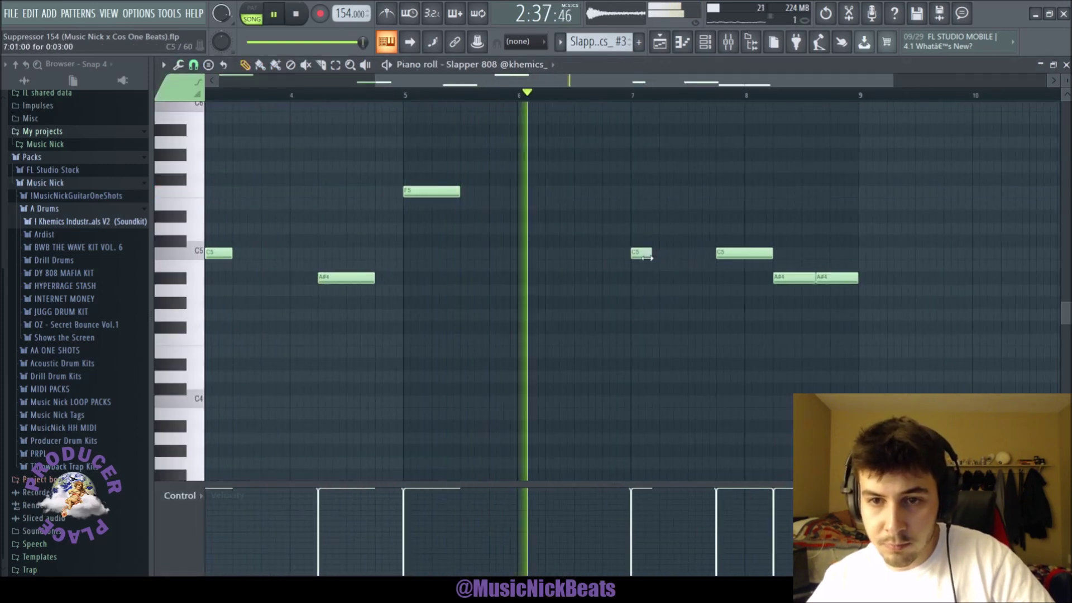
Add two more C5 notes in bar 7 to fill the gap up to the following C5, and play the bar back.
{"action": "left_click", "coordinate": [651, 255]}
{"action": "left_click", "coordinate": [677, 256]}
{"action": "key", "text": "space"}
{"action": "key", "text": "space"}
{"action": "left_click_drag", "start_coordinate": [701, 256], "coordinate": [715, 256]}
{"action": "left_click", "coordinate": [630, 95]}
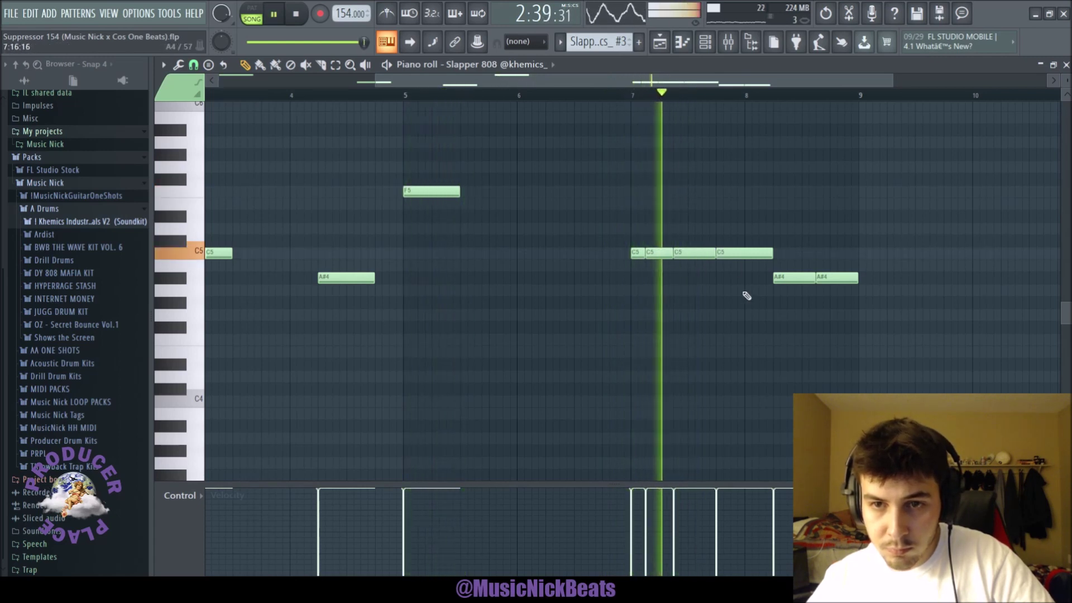
{"action": "key", "text": "space"}
{"action": "key", "text": "space"}
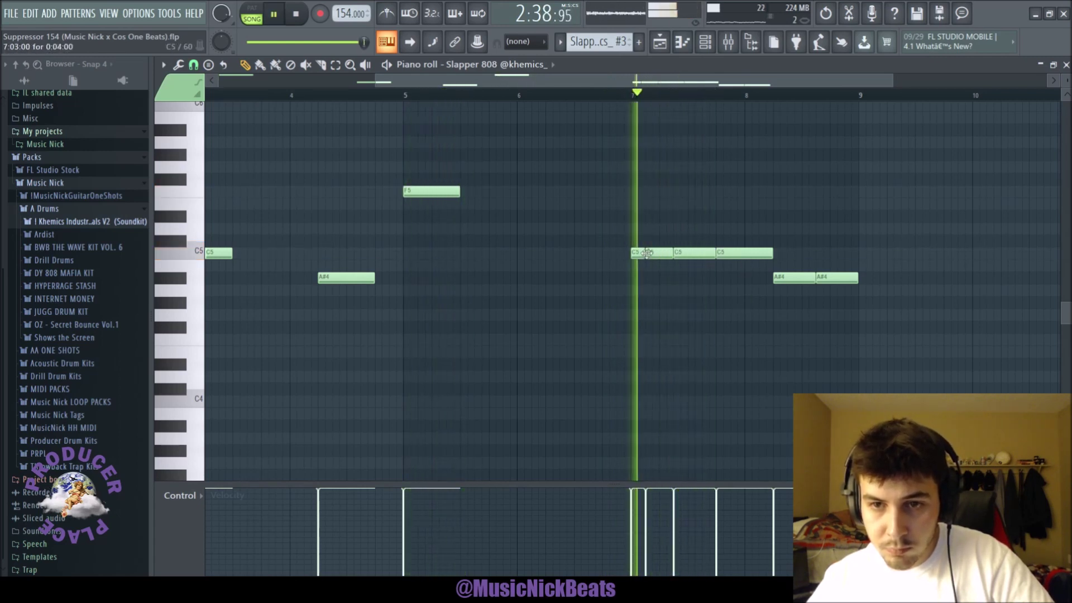
Shorten the C5 note that runs into bar 8 and add a short C5 right after it, auditioning the roll.
{"action": "key", "text": "space"}
{"action": "key", "text": "space"}
{"action": "mouse_move", "coordinate": [769, 257]}
{"action": "left_mouse_down"}
{"action": "mouse_move", "coordinate": [744, 257]}
{"action": "mouse_move", "coordinate": [772, 255]}
{"action": "left_mouse_up"}
{"action": "key", "text": "space"}
{"action": "key", "text": "space"}
{"action": "key", "text": "space"}
{"action": "key", "text": "space"}
Try the short C5 note in bar 8 an octave higher in playback, and move it back down.
{"action": "left_click", "coordinate": [766, 254], "text": "ctrl"}
{"action": "key", "text": "ctrl+Up"}
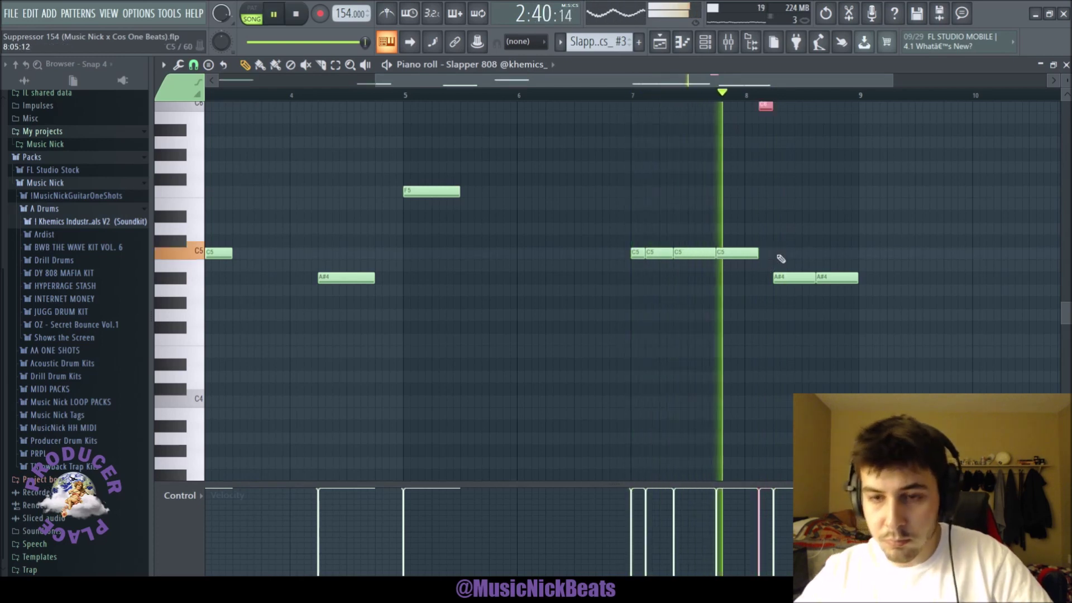
{"action": "key", "text": "space"}
{"action": "key", "text": "ctrl+Down"}
{"action": "key", "text": "space"}
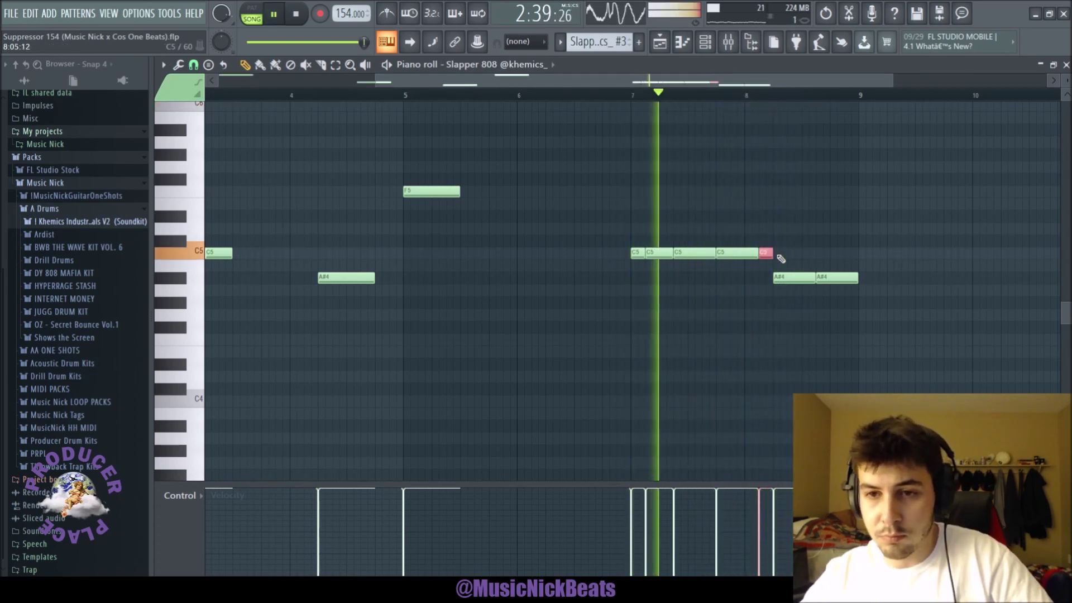
Try the first A#4 note of bar 8 an octave higher in playback, and return it to A#4.
{"action": "left_click", "coordinate": [777, 277], "text": "ctrl"}
{"action": "key", "text": "ctrl+Up"}
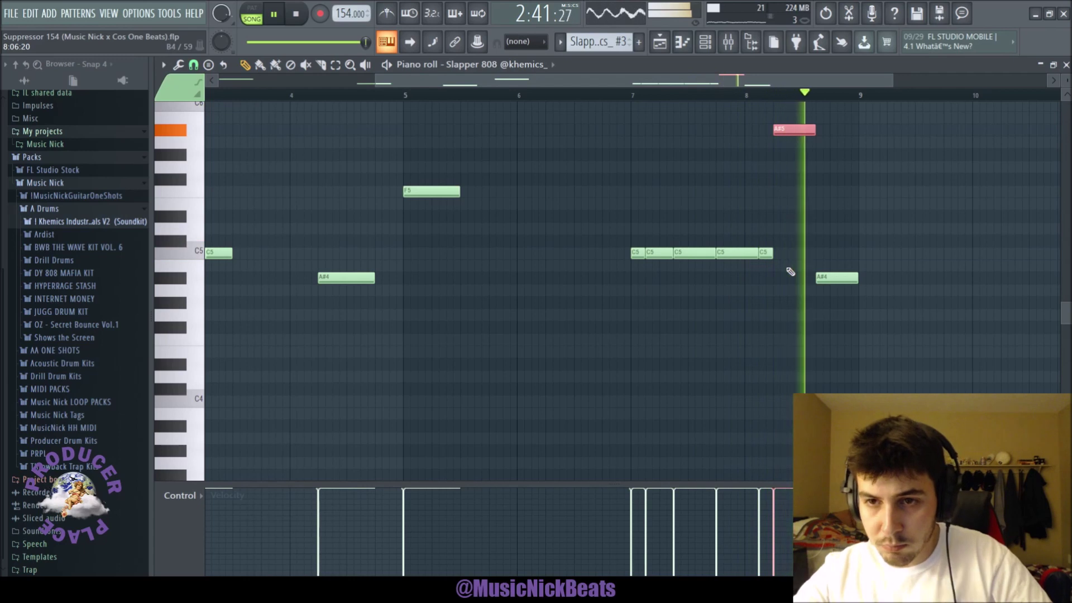
{"action": "key", "text": "space"}
{"action": "key", "text": "space"}
{"action": "key", "text": "ctrl+Down"}
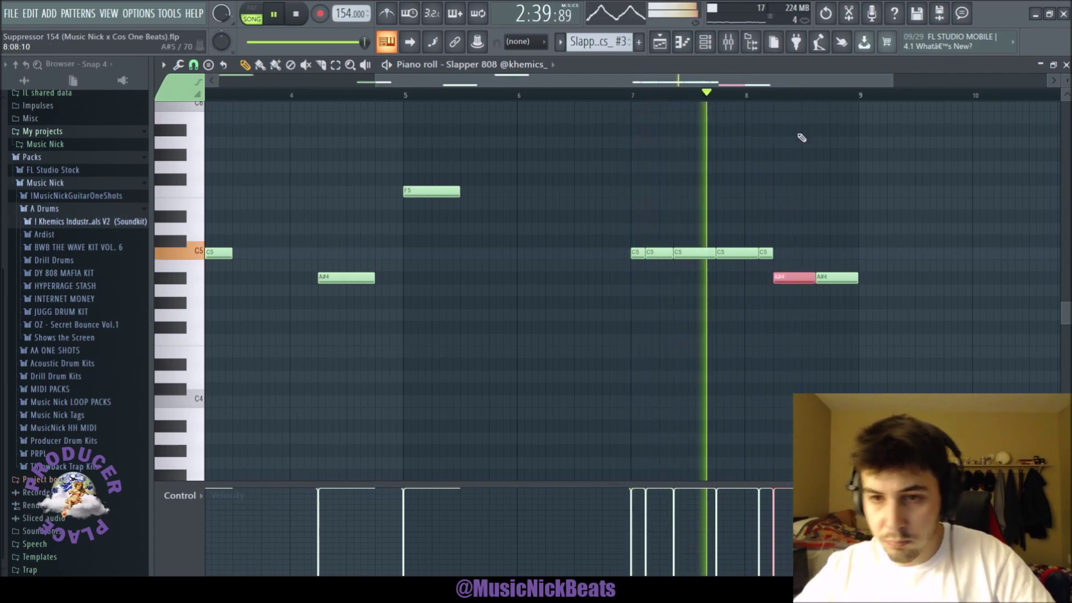
Shorten the first A#4 note of bar 8 and fill the gap before the last A#4 with short notes, raising one to A#5.
{"action": "key", "text": "space"}
{"action": "left_click_drag", "start_coordinate": [809, 279], "coordinate": [798, 281]}
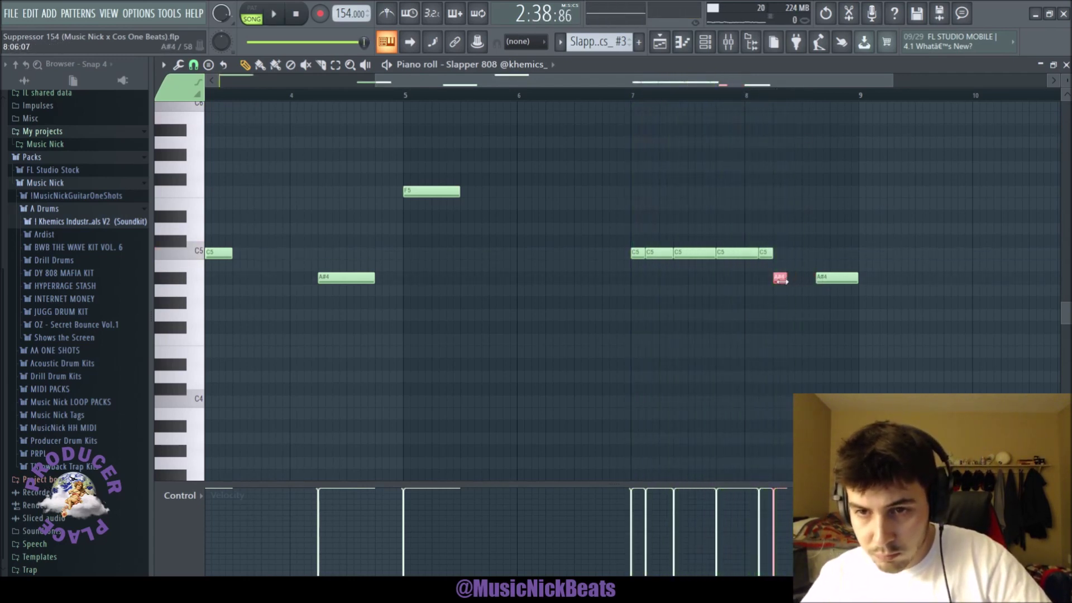
{"action": "key", "text": "space"}
{"action": "key", "text": "ctrl+Up"}
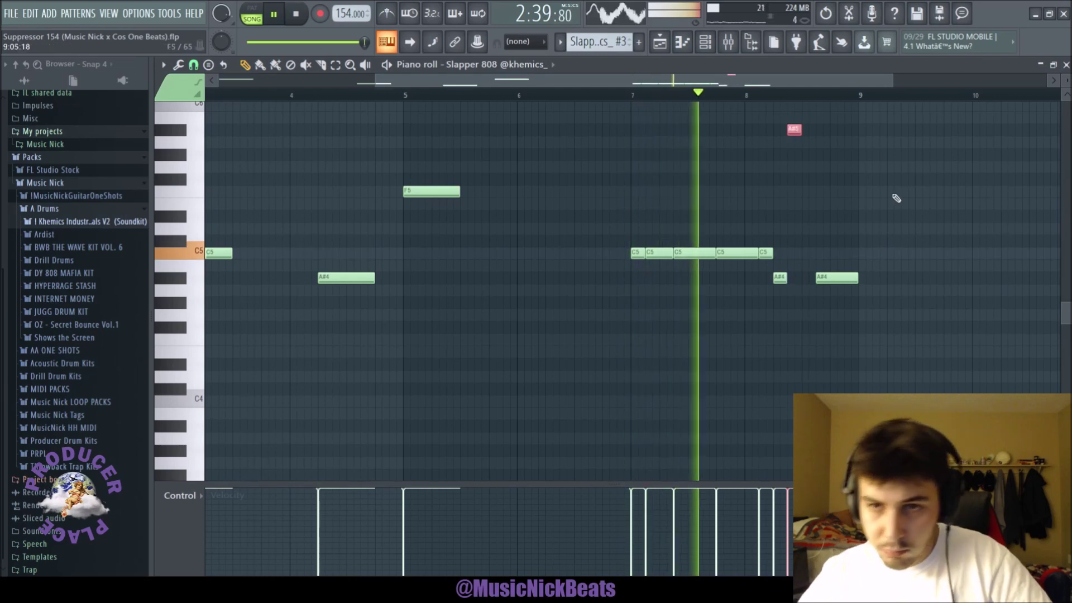
{"action": "left_click_drag", "start_coordinate": [799, 129], "coordinate": [814, 130]}
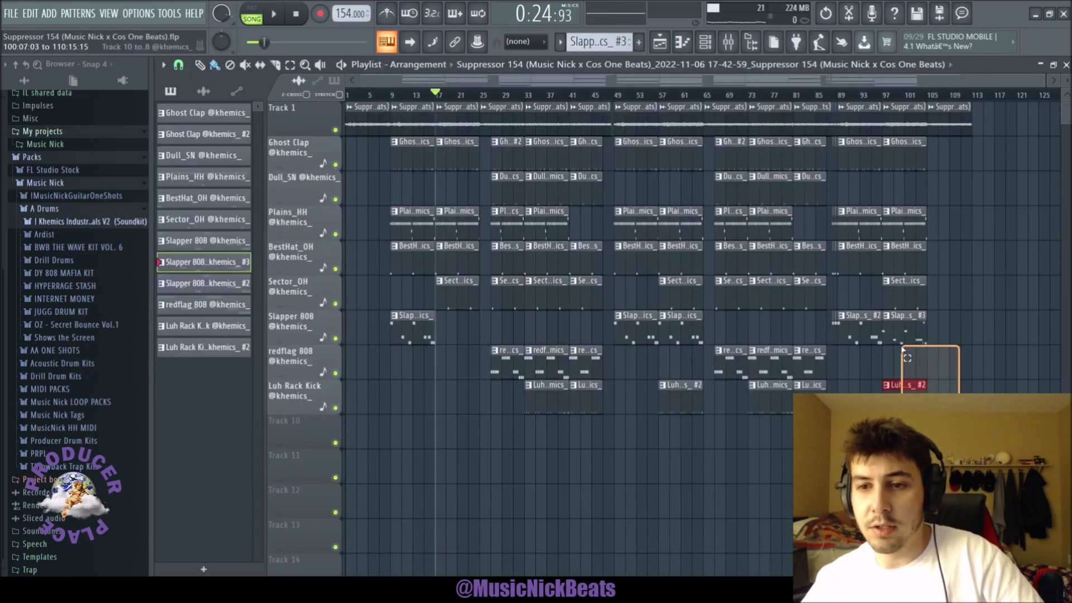
Copy the Slapper 808 #3 and Luh Rack Kick #2 clips to bar 17 of the playlist, save the project and clear the selection.
{"action": "left_click_drag", "start_coordinate": [902, 349], "coordinate": [910, 329]}
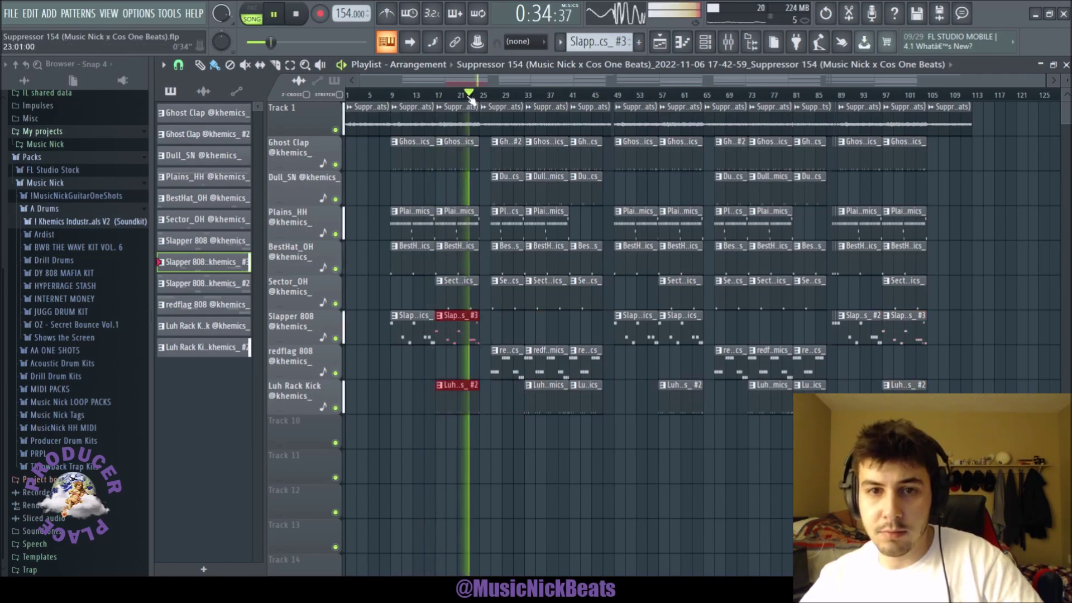
{"action": "key", "text": "ctrl+s"}
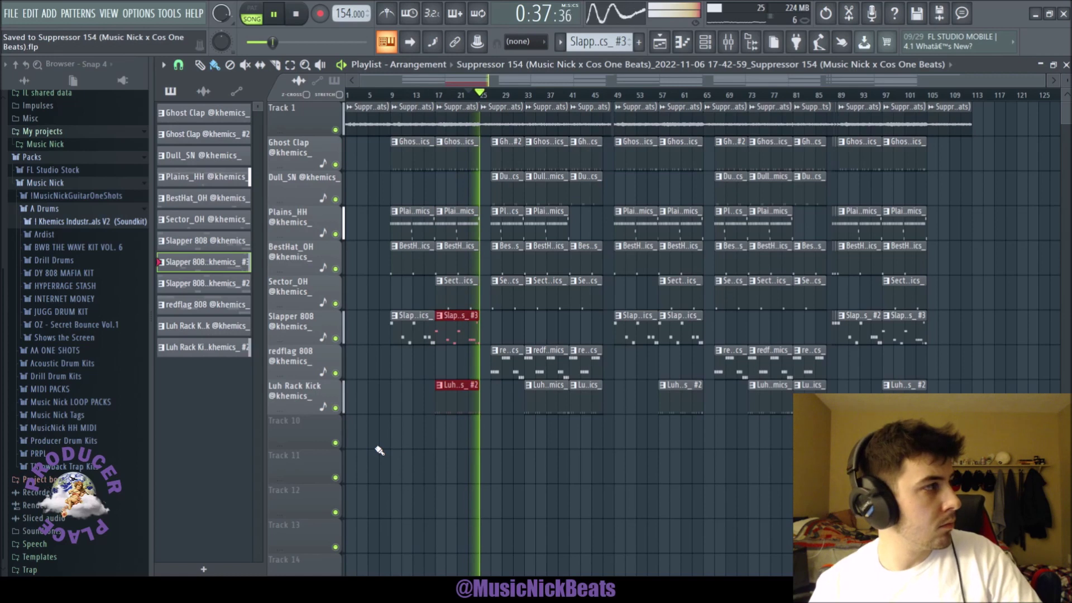
{"action": "left_click", "coordinate": [522, 476], "text": "ctrl"}
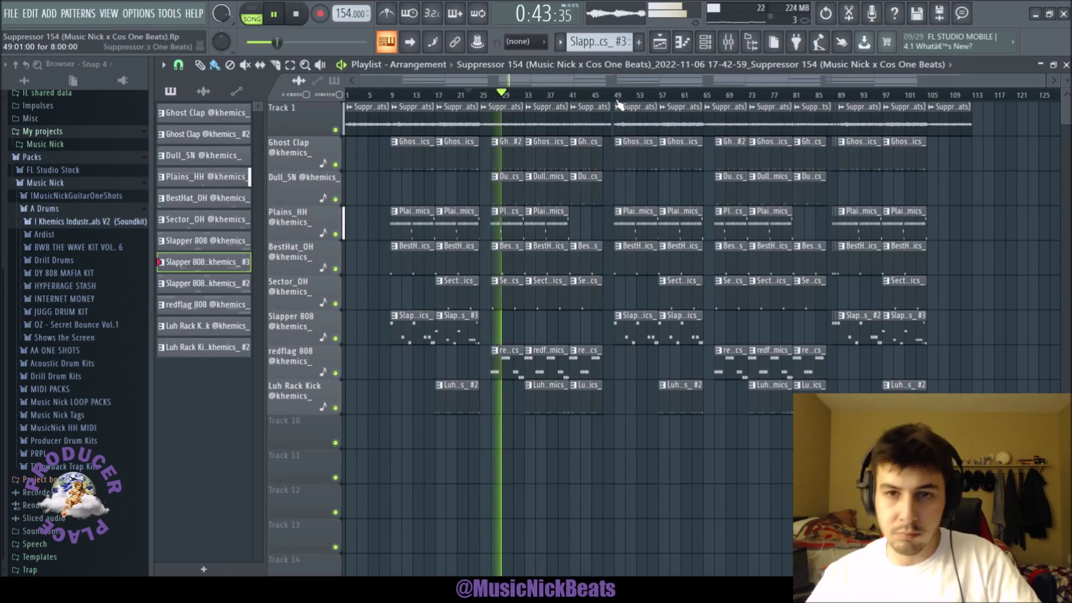
{"action": "key", "text": "space"}
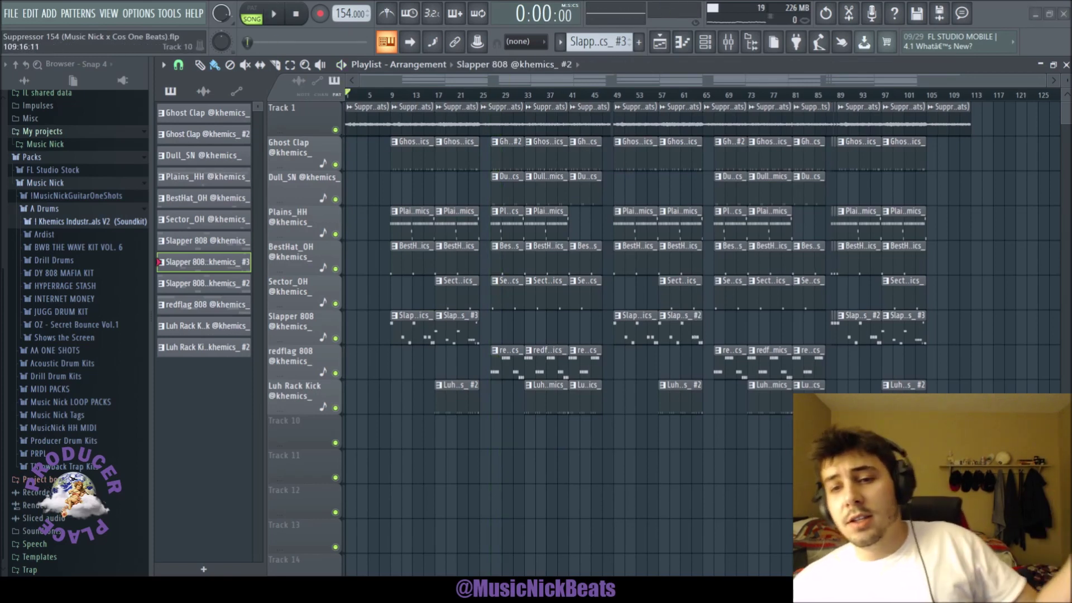